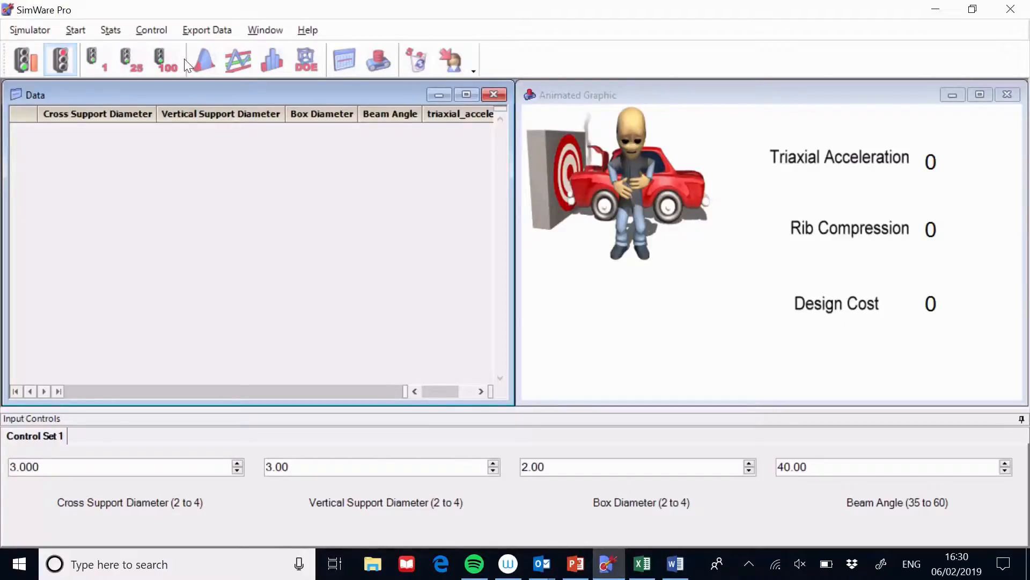
Step: Show the Cpk charts for all three responses, simulate 100 runs, and expand the design_cost statistics for reading
{"action": "left_click", "coordinate": [203, 61]}
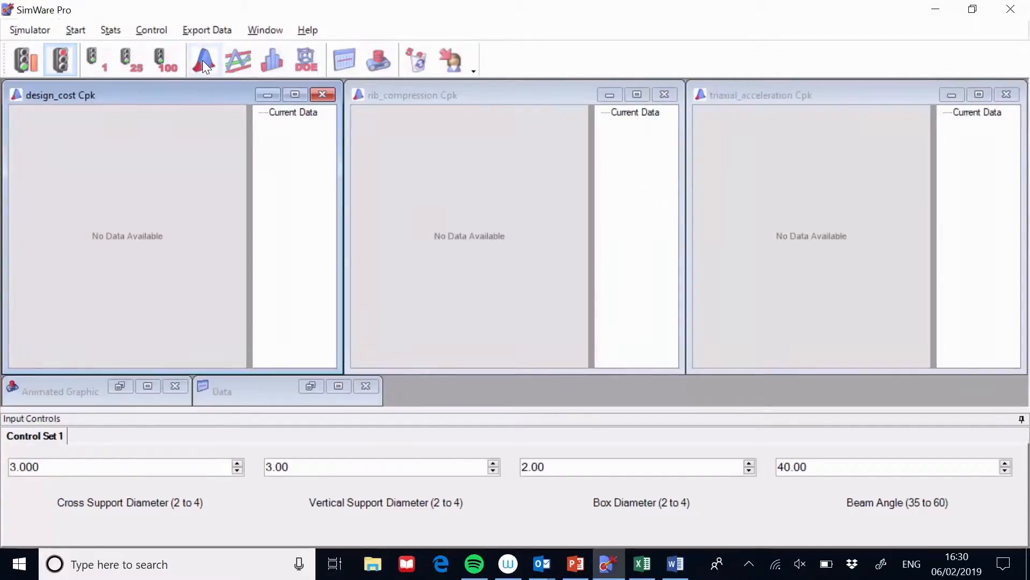
{"action": "left_click", "coordinate": [168, 66]}
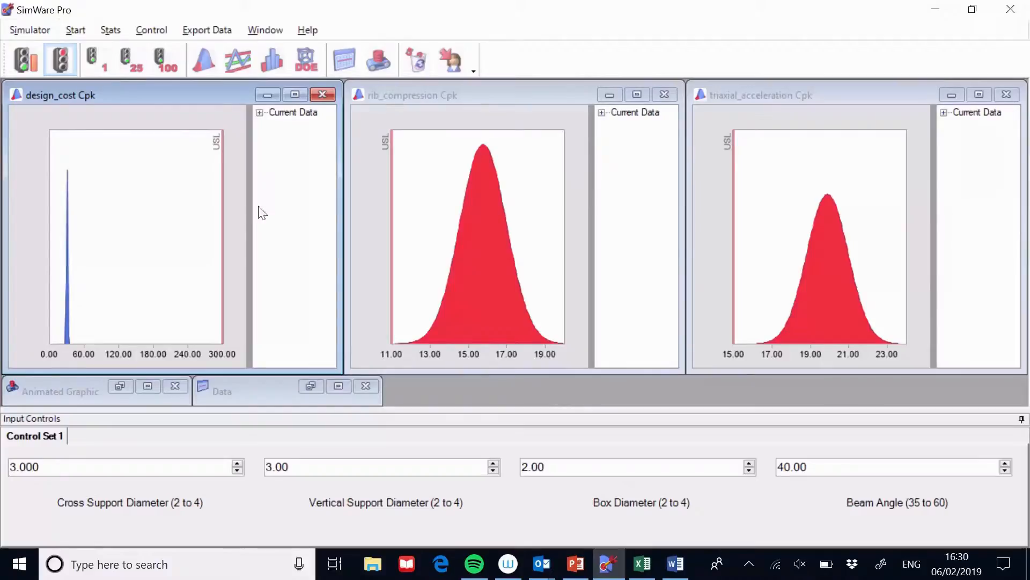
{"action": "left_click_drag", "start_coordinate": [342, 225], "coordinate": [468, 256]}
{"action": "left_click", "coordinate": [348, 112]}
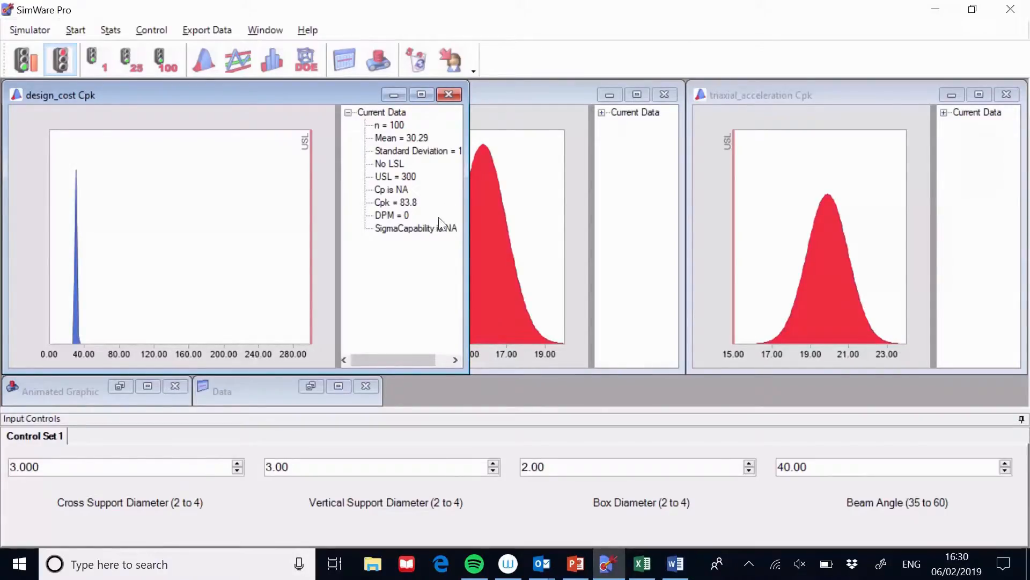
{"action": "left_click_drag", "start_coordinate": [465, 220], "coordinate": [339, 232]}
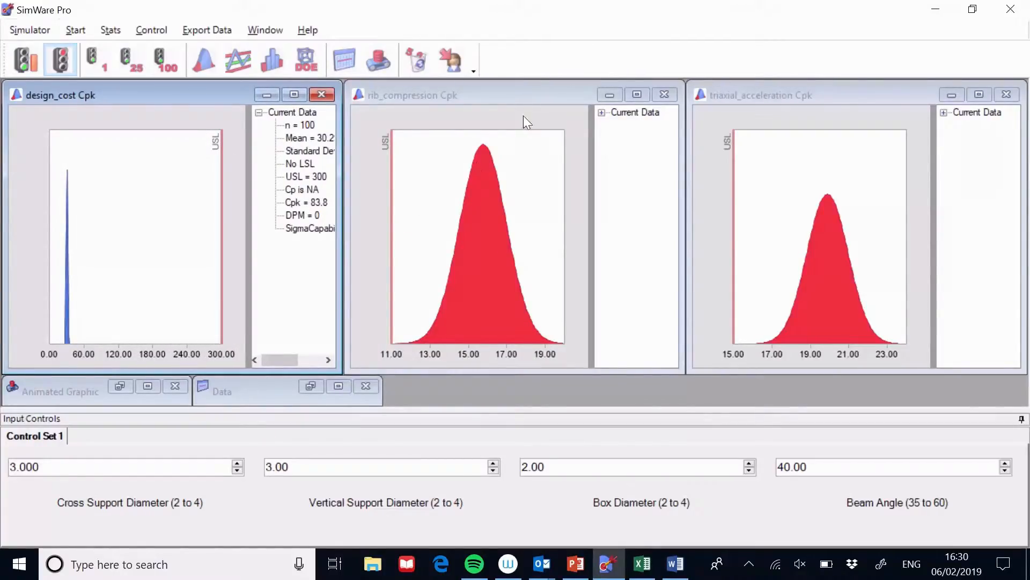
Step: Expand the rib_compression Cpk statistics and widen that chart temporarily to read the capability figures in full
{"action": "left_click", "coordinate": [497, 92]}
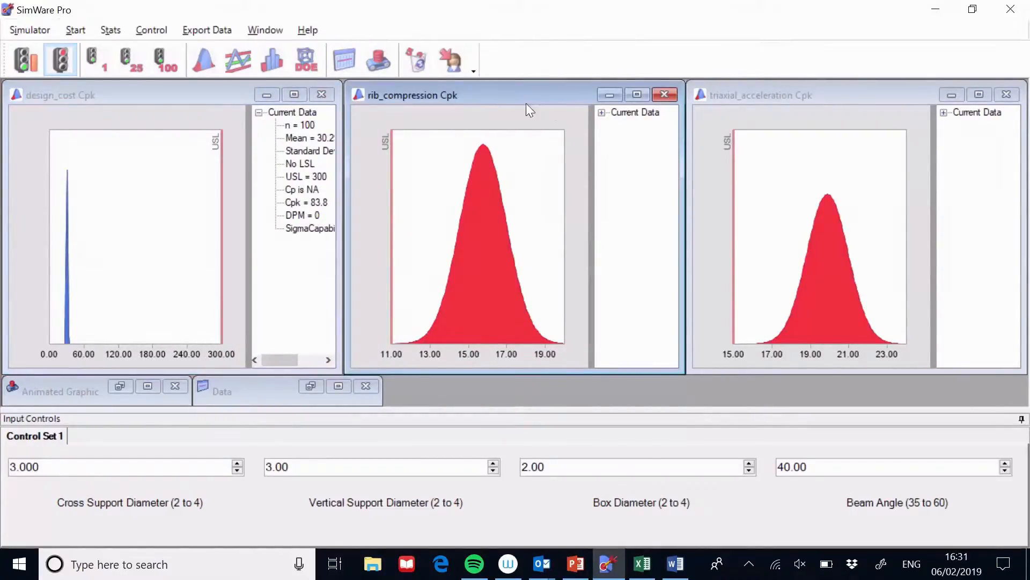
{"action": "left_click", "coordinate": [602, 113]}
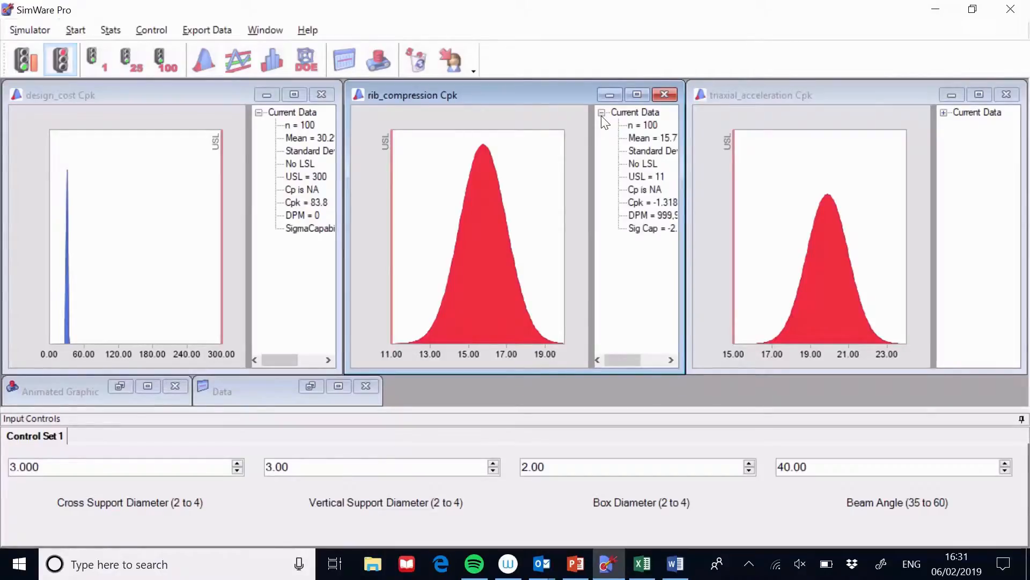
{"action": "left_click_drag", "start_coordinate": [345, 176], "coordinate": [136, 183]}
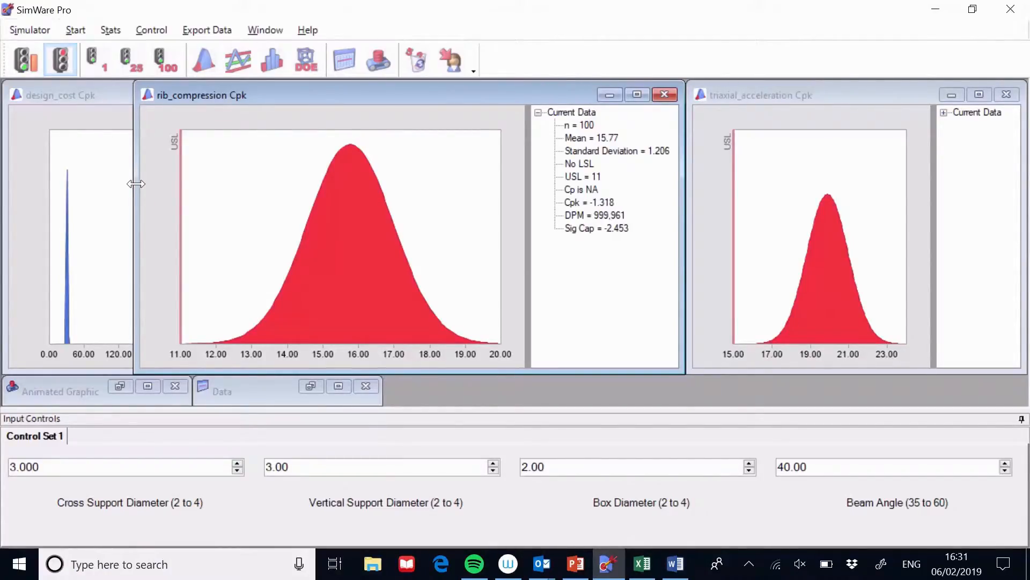
{"action": "left_click_drag", "start_coordinate": [136, 183], "coordinate": [347, 211]}
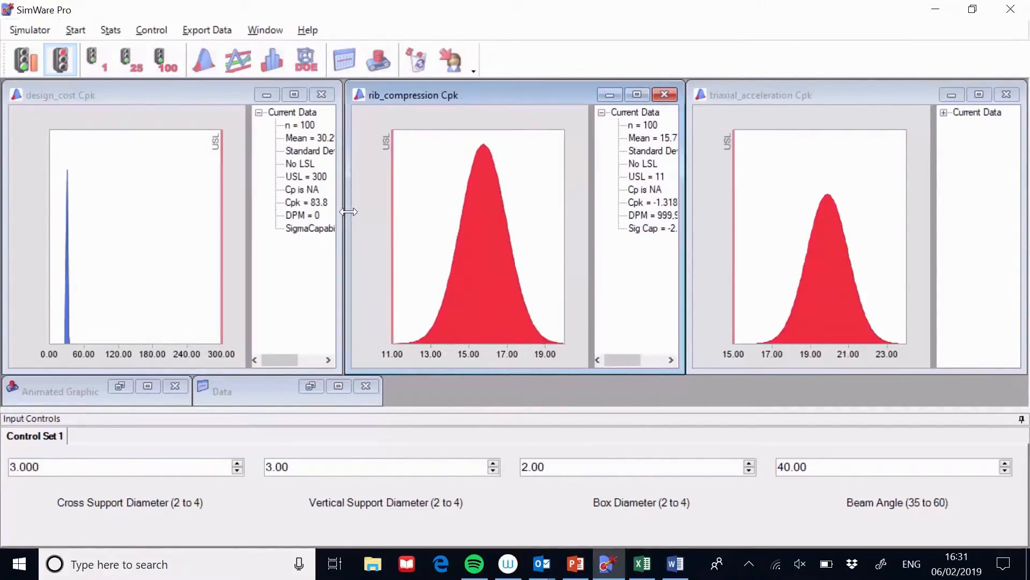
Step: Widen the triaxial_acceleration Cpk chart temporarily and expand its current data to read the capability statistics
{"action": "left_click_drag", "start_coordinate": [690, 234], "coordinate": [438, 237]}
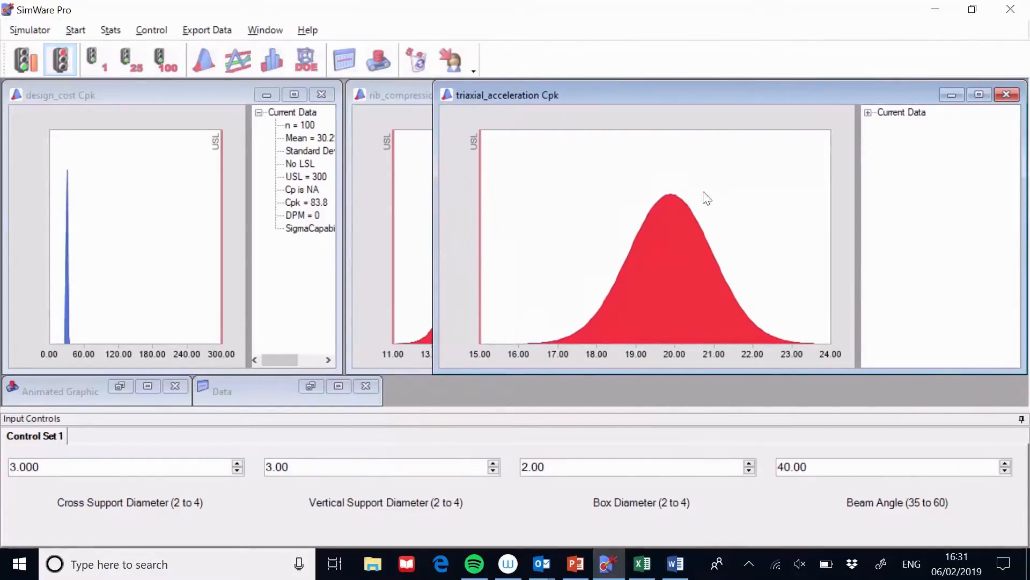
{"action": "left_click", "coordinate": [868, 112]}
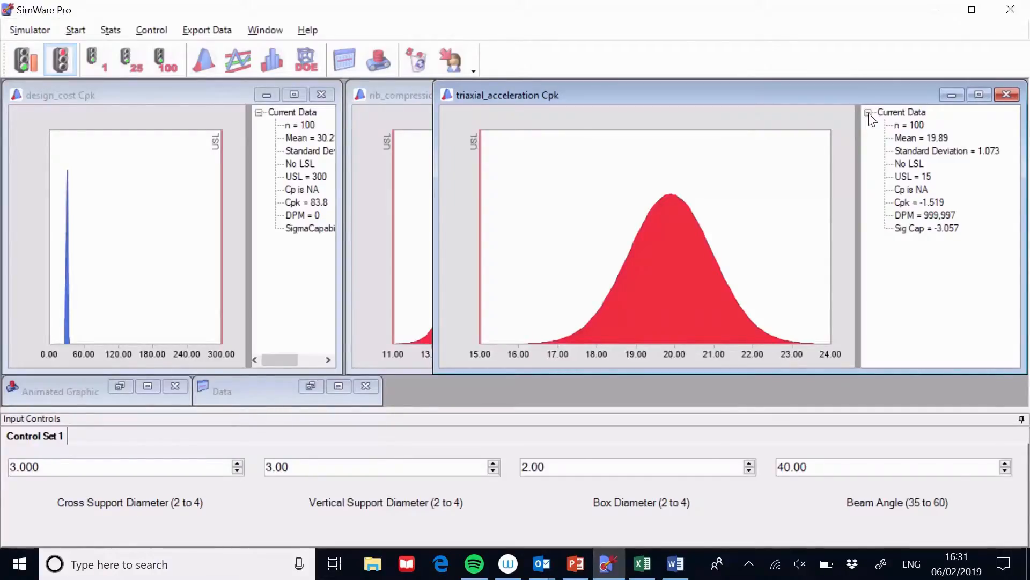
{"action": "left_click_drag", "start_coordinate": [438, 225], "coordinate": [693, 228]}
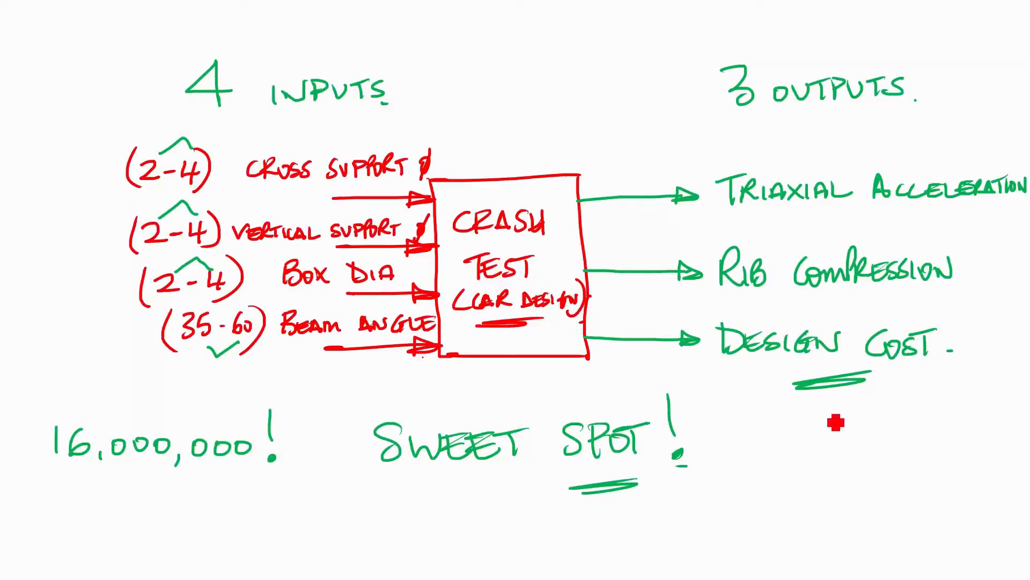
Step: On the crash test sketch, handwrite £300 under Design Cost and add notes under Rib Compression and Triaxial Acceleration
{"action": "mouse_move", "coordinate": [794, 401]}
{"action": "left_mouse_down"}
{"action": "mouse_move", "coordinate": [779, 432]}
{"action": "mouse_move", "coordinate": [792, 410]}
{"action": "mouse_move", "coordinate": [857, 424]}
{"action": "left_mouse_up"}
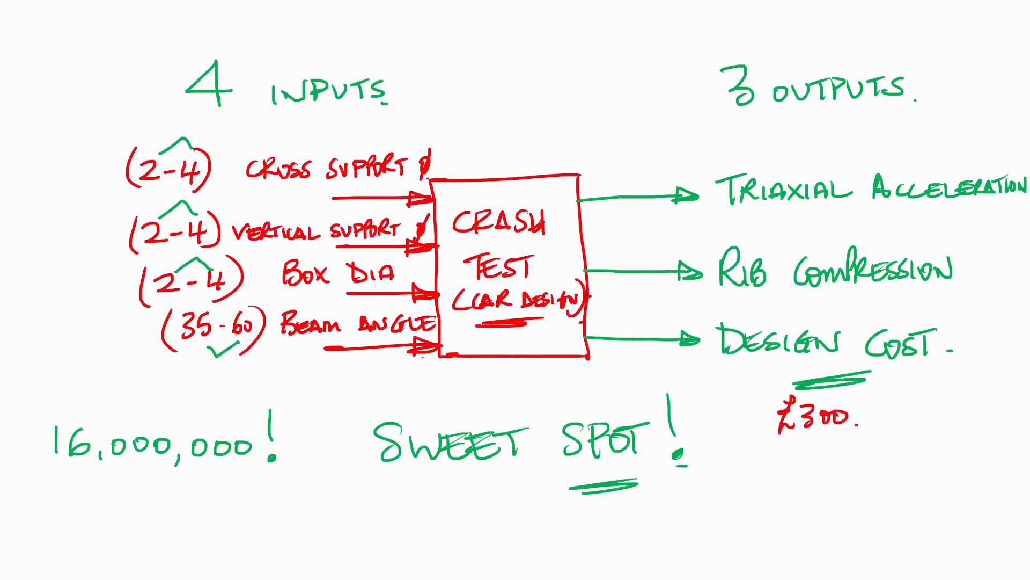
{"action": "mouse_move", "coordinate": [806, 292]}
{"action": "left_mouse_down"}
{"action": "mouse_move", "coordinate": [801, 319]}
{"action": "mouse_move", "coordinate": [802, 303]}
{"action": "mouse_move", "coordinate": [791, 321]}
{"action": "mouse_move", "coordinate": [835, 321]}
{"action": "left_mouse_up"}
{"action": "mouse_move", "coordinate": [811, 214]}
{"action": "left_mouse_down"}
{"action": "mouse_move", "coordinate": [811, 235]}
{"action": "mouse_move", "coordinate": [837, 229]}
{"action": "mouse_move", "coordinate": [823, 234]}
{"action": "left_mouse_up"}
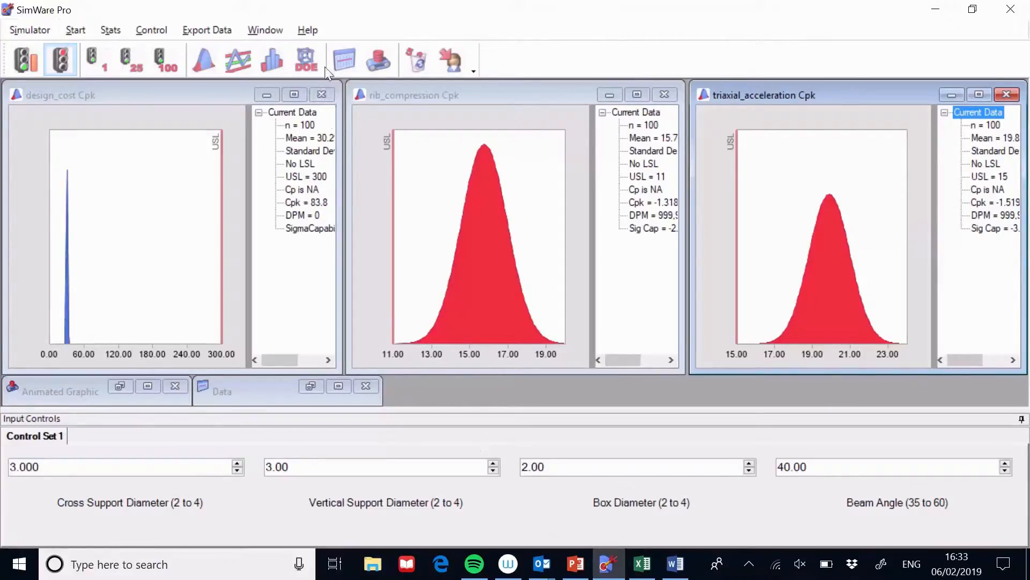
Step: Create a two-level 4 Factor Full Factorial (16 Runs) DOE with the default factor ranges and 3 replicates, and generate all replicates
{"action": "left_click", "coordinate": [299, 63]}
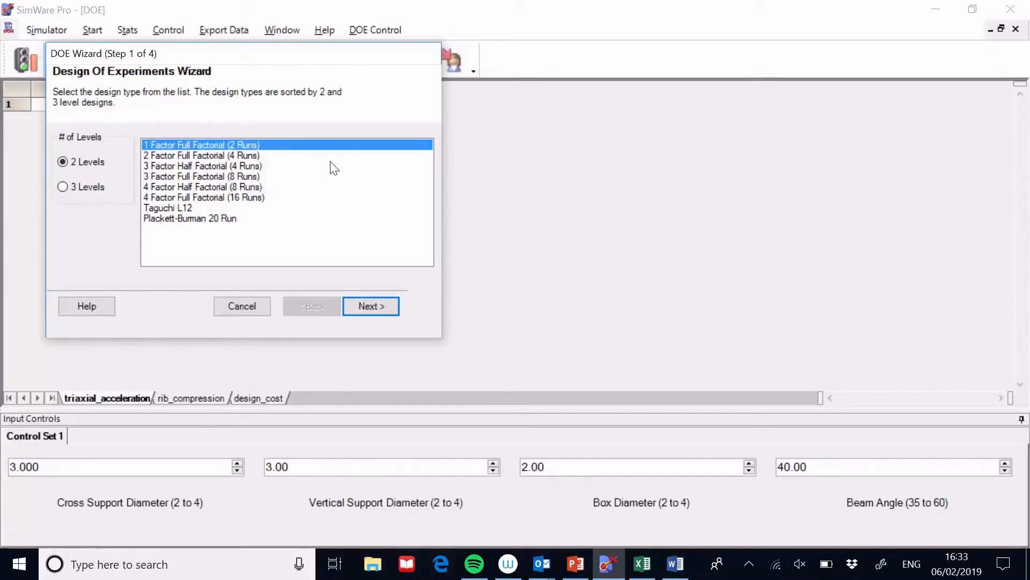
{"action": "left_click", "coordinate": [221, 198]}
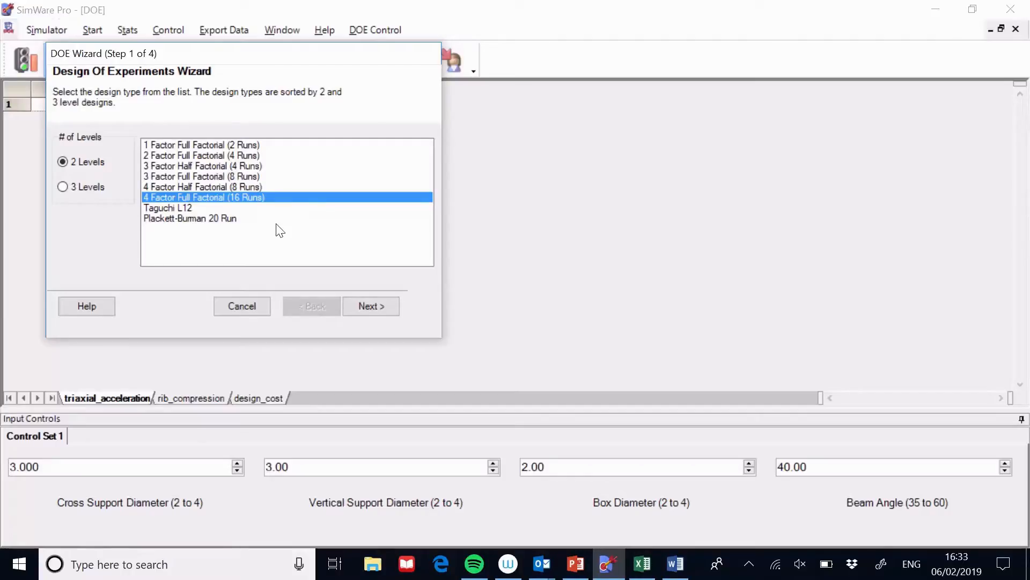
{"action": "left_click", "coordinate": [365, 303]}
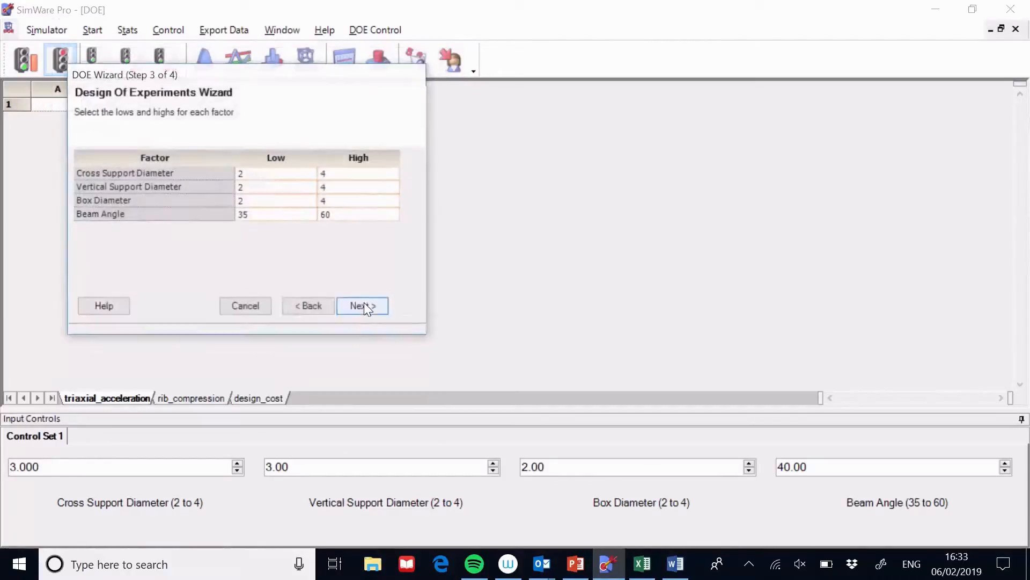
{"action": "left_click", "coordinate": [363, 302]}
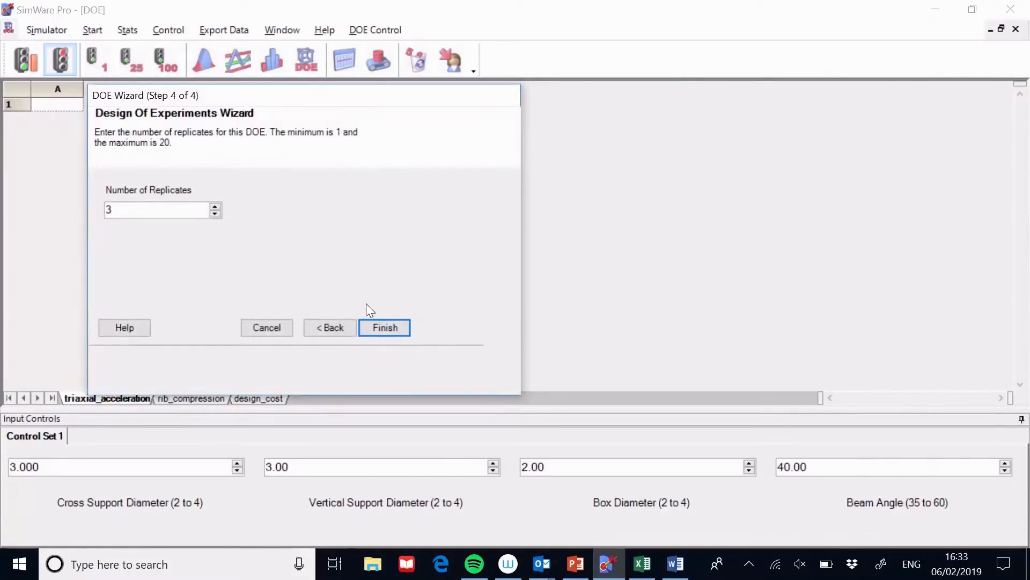
{"action": "left_click", "coordinate": [384, 327]}
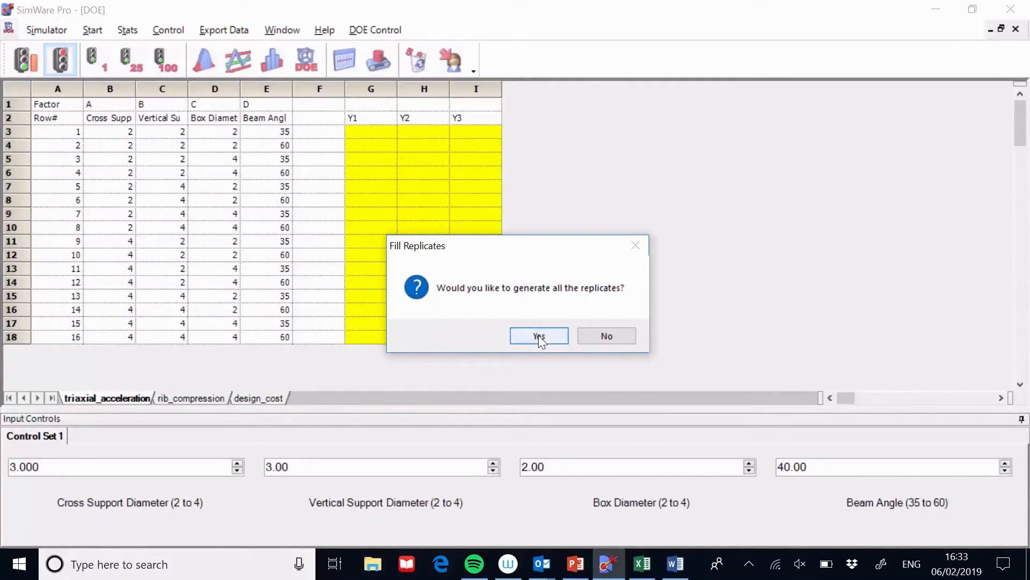
{"action": "left_click", "coordinate": [539, 335]}
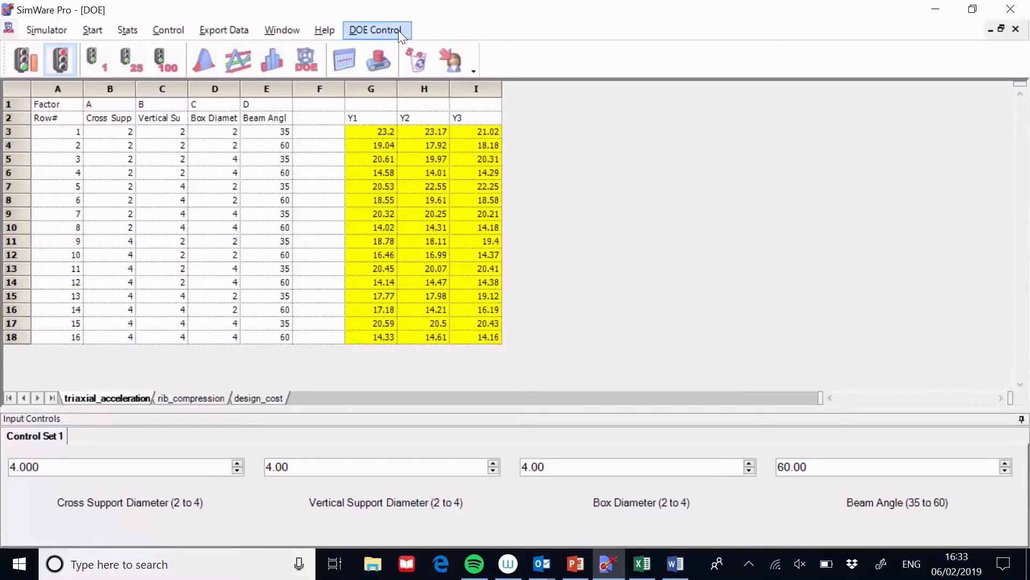
Step: Export the DOE results to Excel in DOE PRO format, saving the file as dk in Documents
{"action": "left_click", "coordinate": [375, 30]}
{"action": "mouse_move", "coordinate": [398, 47]}
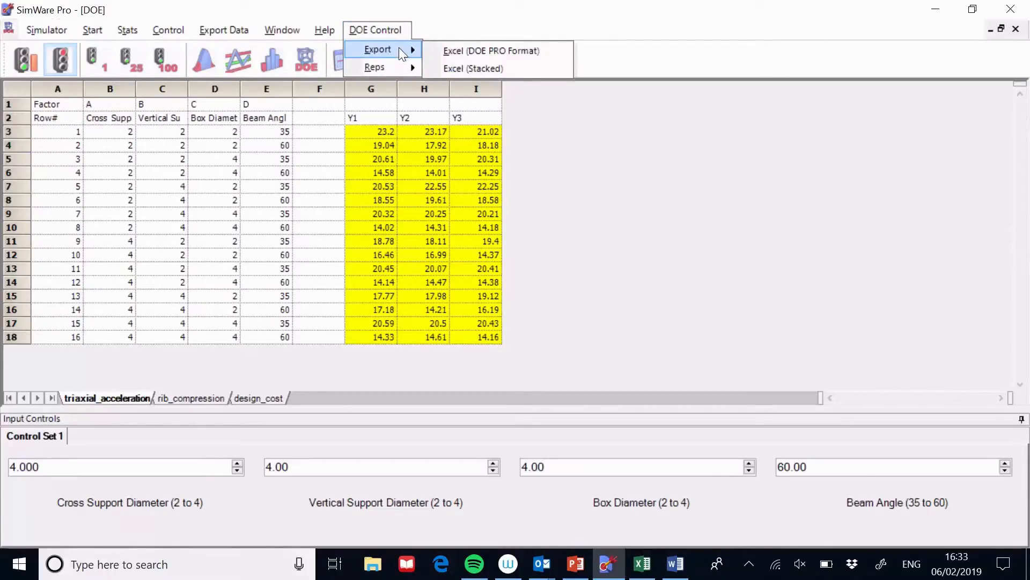
{"action": "left_click", "coordinate": [444, 50]}
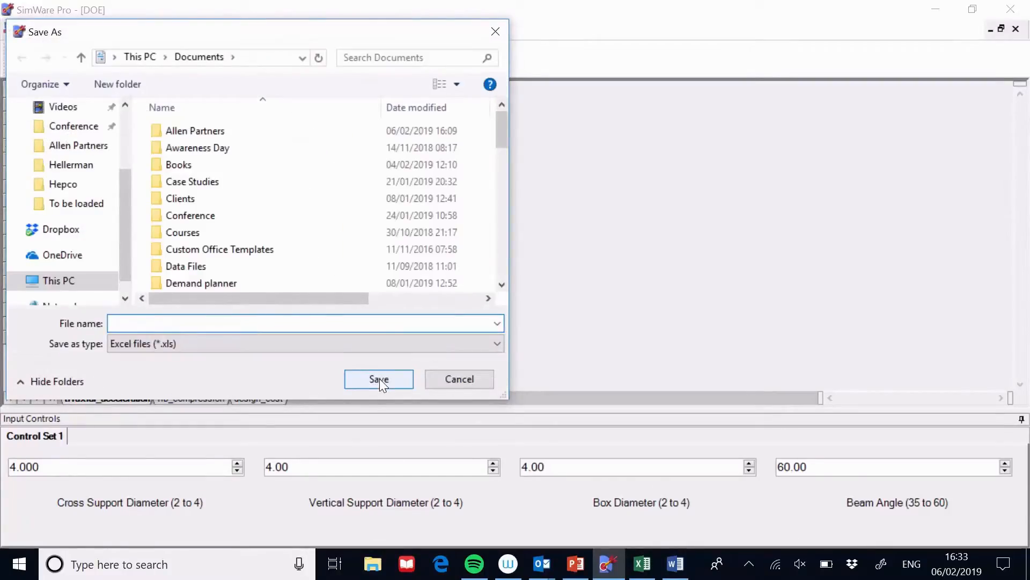
{"action": "type", "text": "dk"}
{"action": "left_click", "coordinate": [379, 378]}
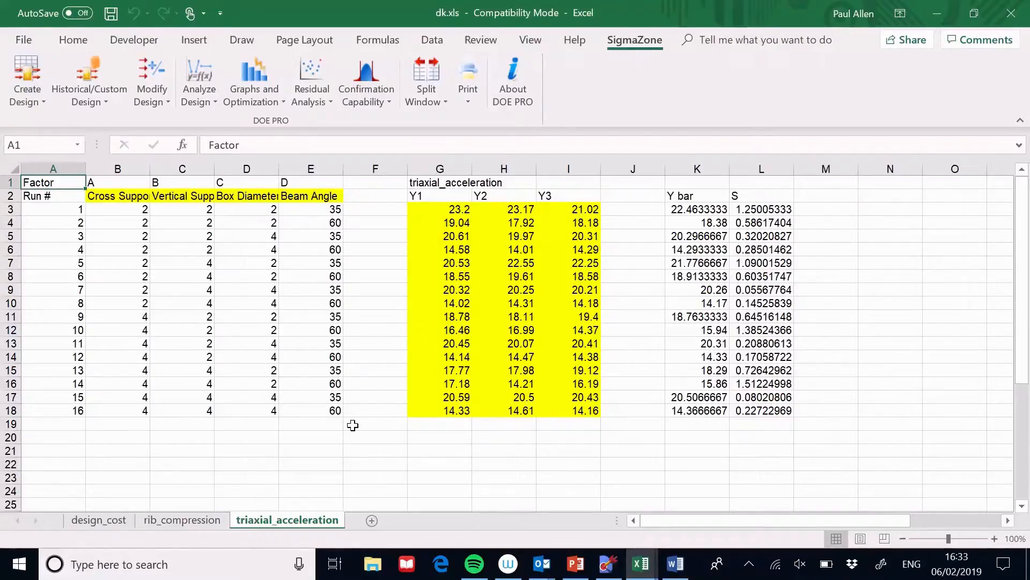
Step: Examine the exported run data on the rib_compression and design_cost sheets of the workbook
{"action": "left_click", "coordinate": [214, 520]}
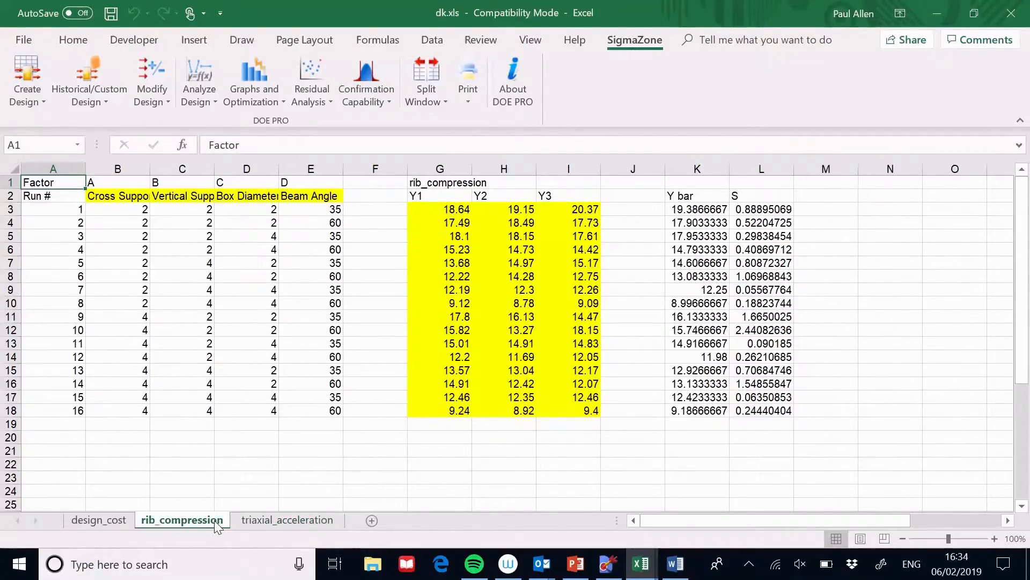
{"action": "left_click", "coordinate": [109, 519]}
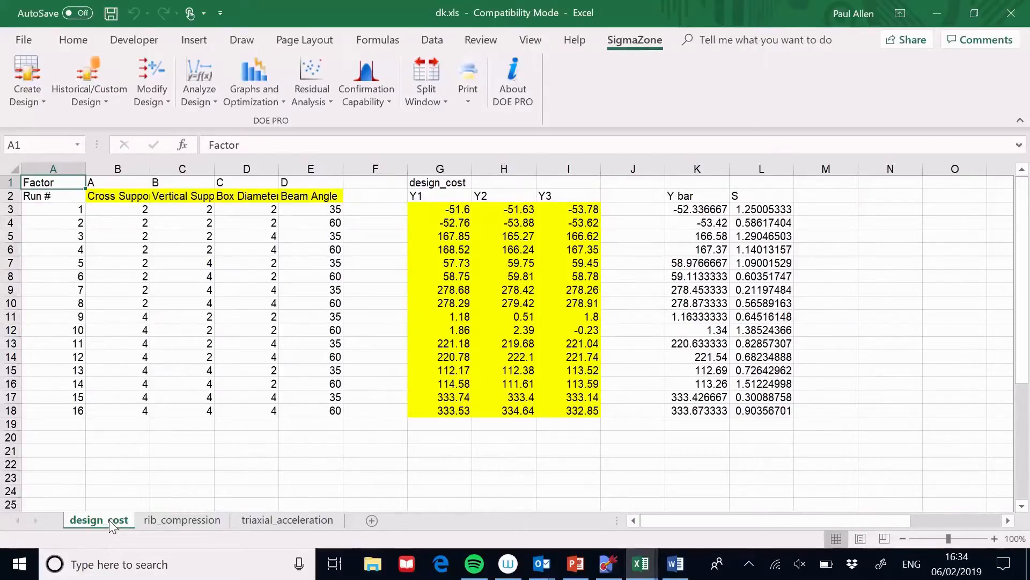
{"action": "left_click", "coordinate": [161, 520]}
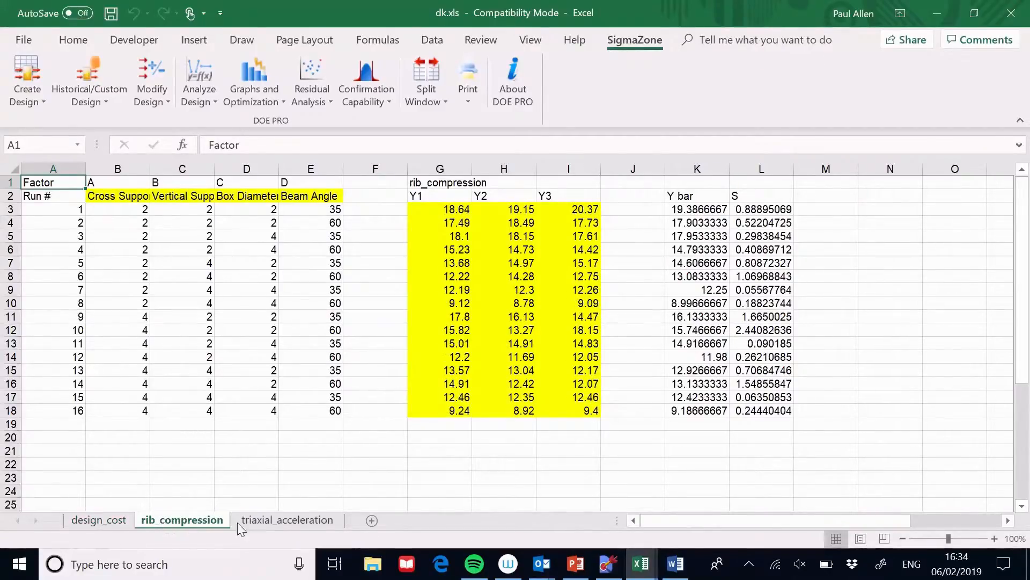
Step: Create marginal means plots of both Y-hat and S-hat for the triaxial_acceleration sheet
{"action": "left_click", "coordinate": [275, 522]}
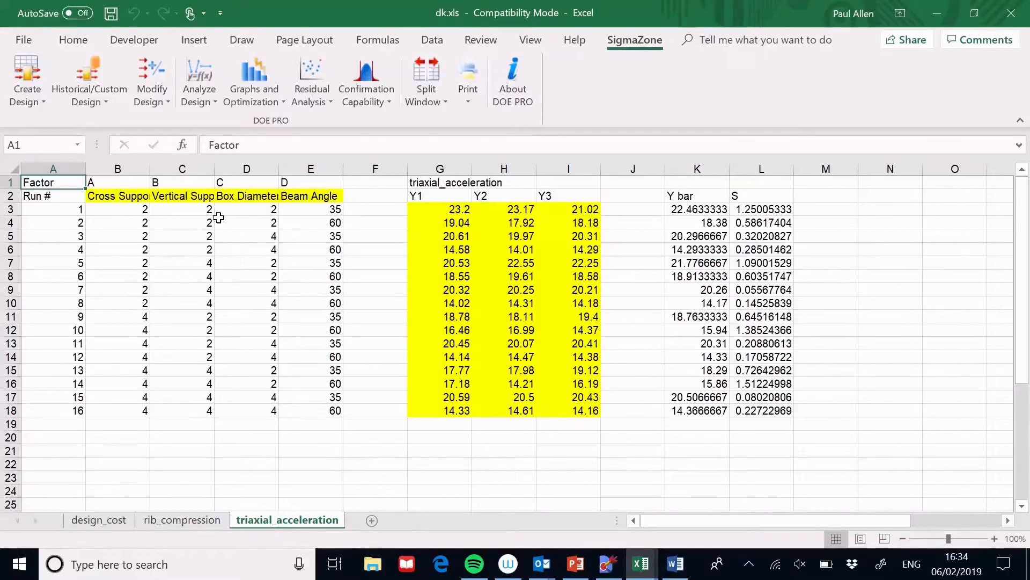
{"action": "left_click", "coordinate": [206, 102]}
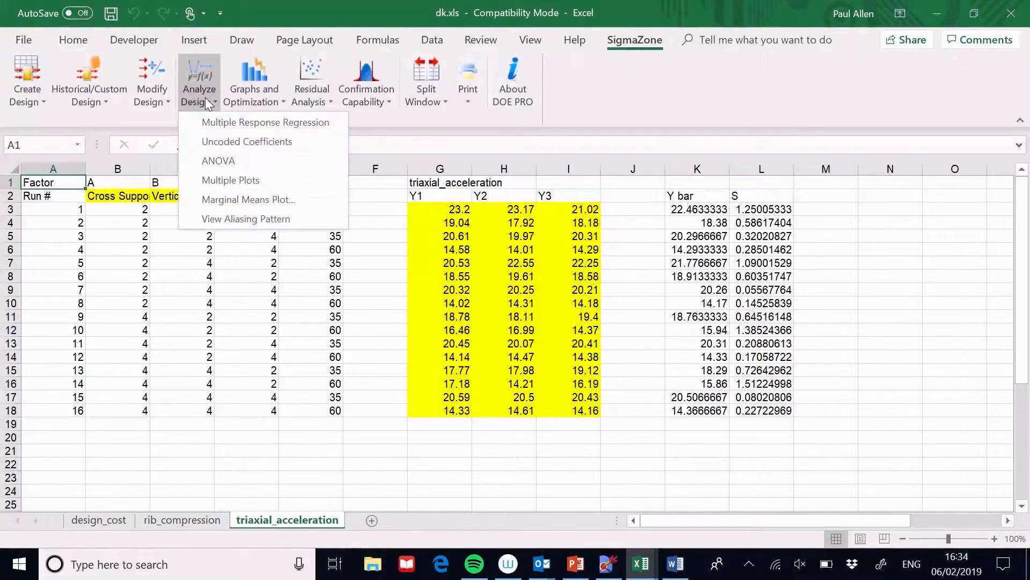
{"action": "left_click", "coordinate": [251, 199]}
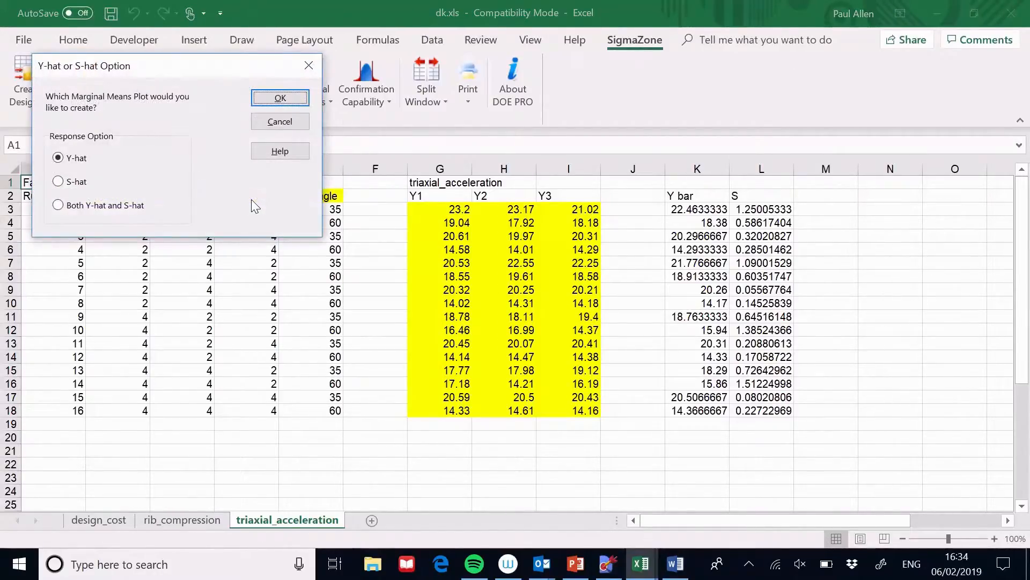
{"action": "left_click", "coordinate": [123, 208]}
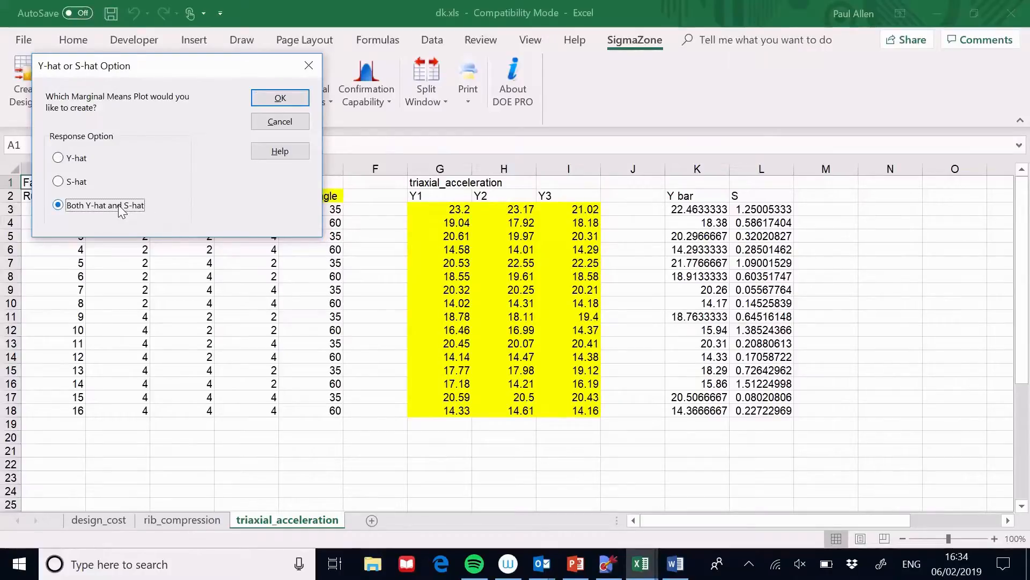
{"action": "left_click", "coordinate": [268, 99]}
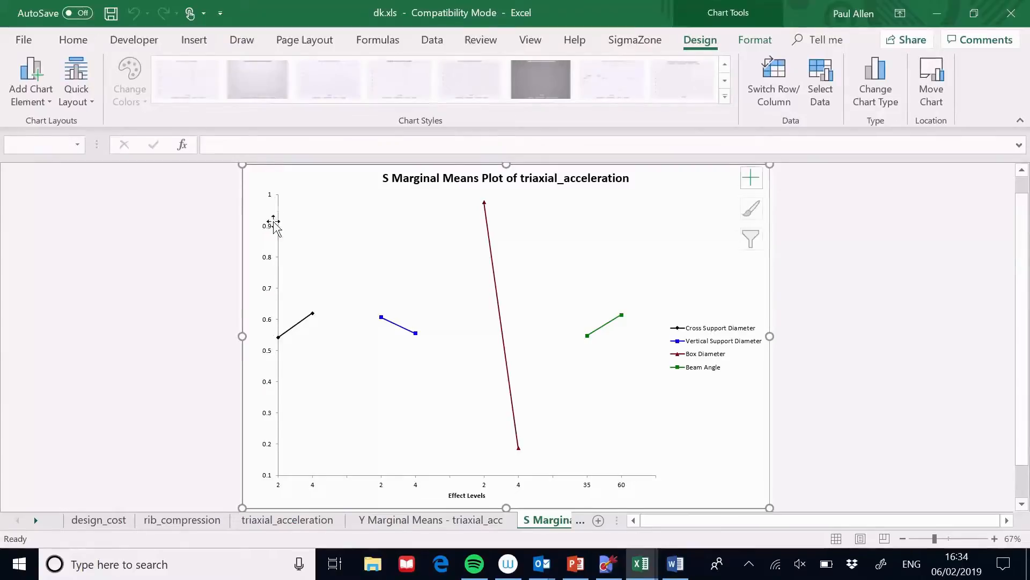
Step: Create marginal means plots of both Y-hat and S-hat for the rib_compression sheet, and make room to show more sheet names
{"action": "left_click", "coordinate": [207, 522]}
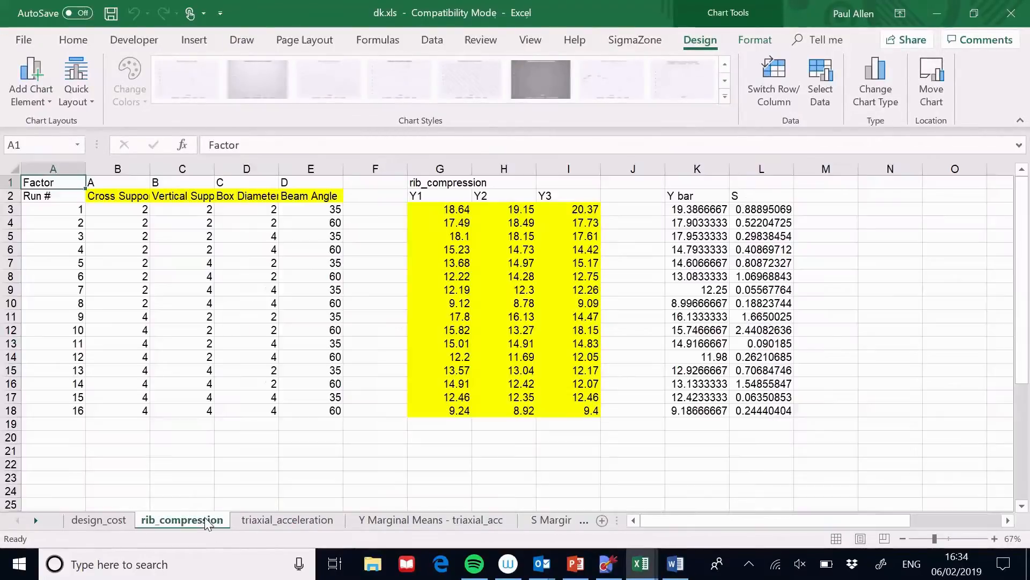
{"action": "left_click", "coordinate": [635, 40]}
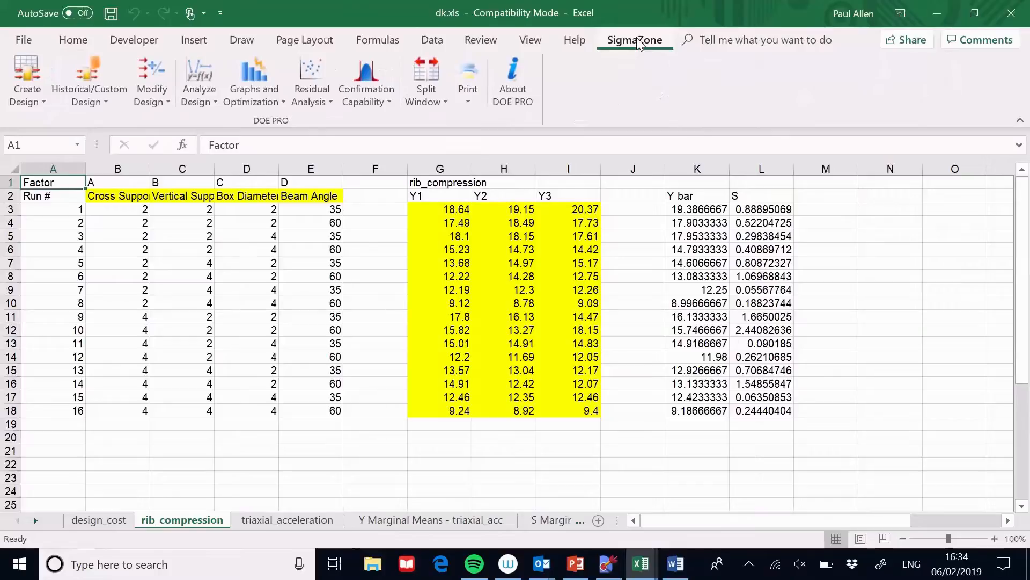
{"action": "left_click", "coordinate": [205, 94]}
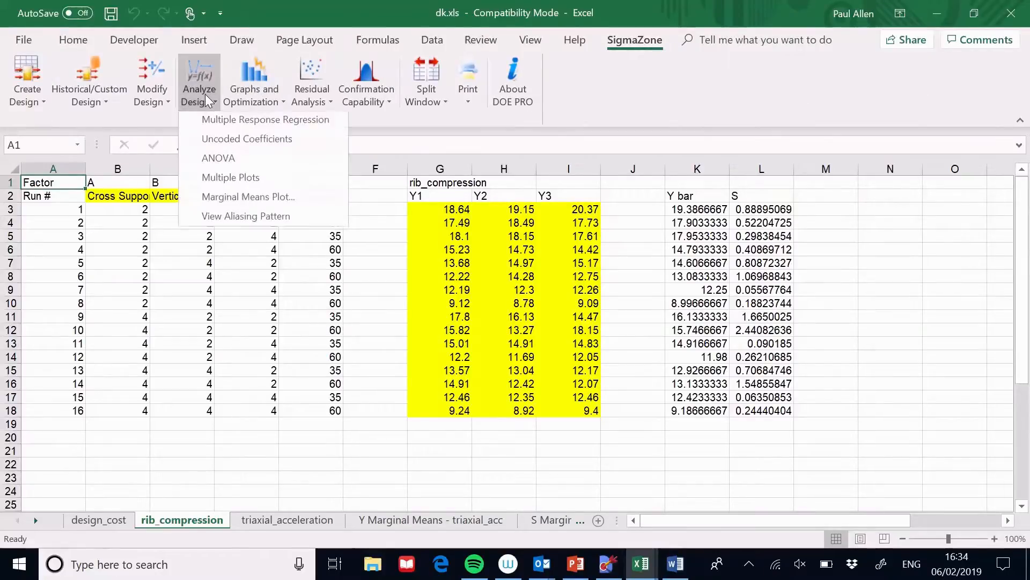
{"action": "left_click", "coordinate": [233, 204]}
{"action": "left_click", "coordinate": [113, 206]}
{"action": "left_click", "coordinate": [273, 100]}
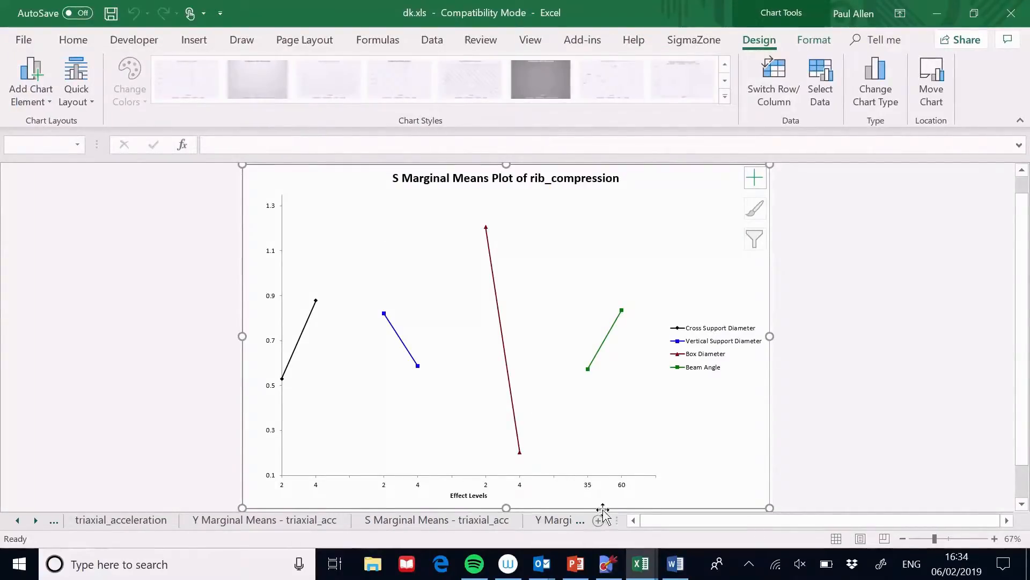
{"action": "left_click_drag", "start_coordinate": [616, 520], "coordinate": [854, 520]}
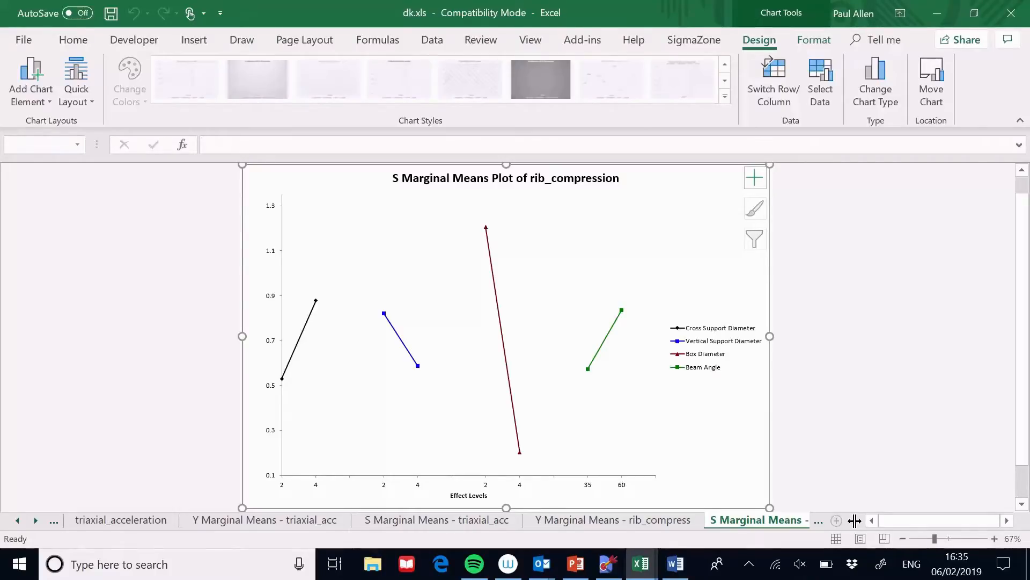
Step: Change the S in the rib_compression S marginal means plot title to Spread
{"action": "left_click", "coordinate": [399, 178]}
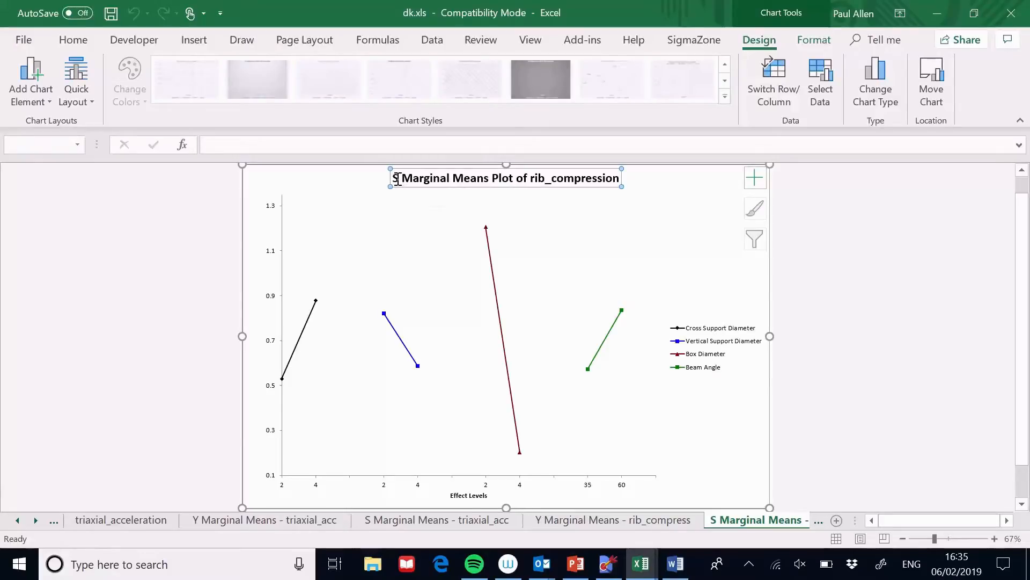
{"action": "double_click", "coordinate": [395, 178]}
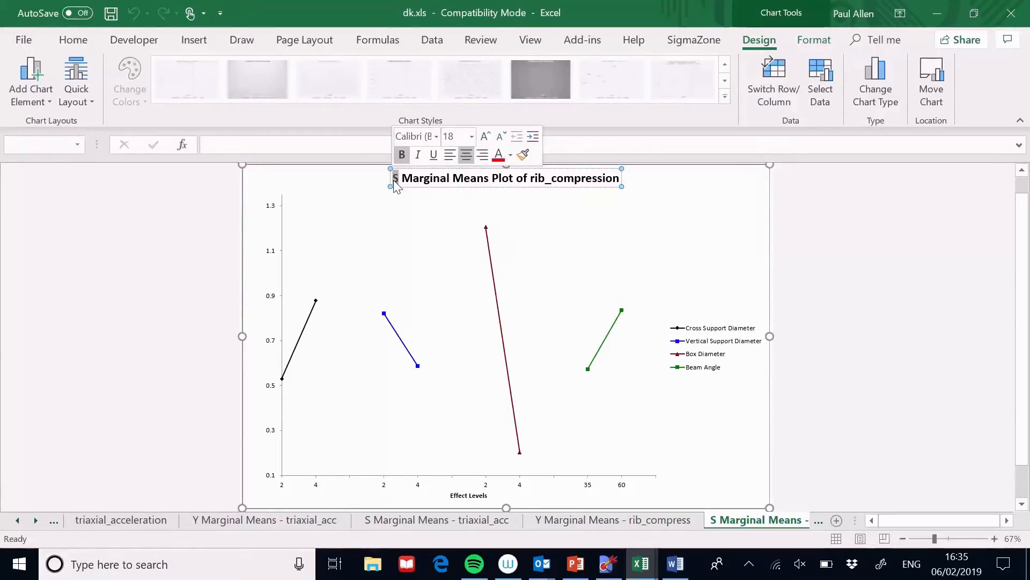
{"action": "type", "text": "Stre"}
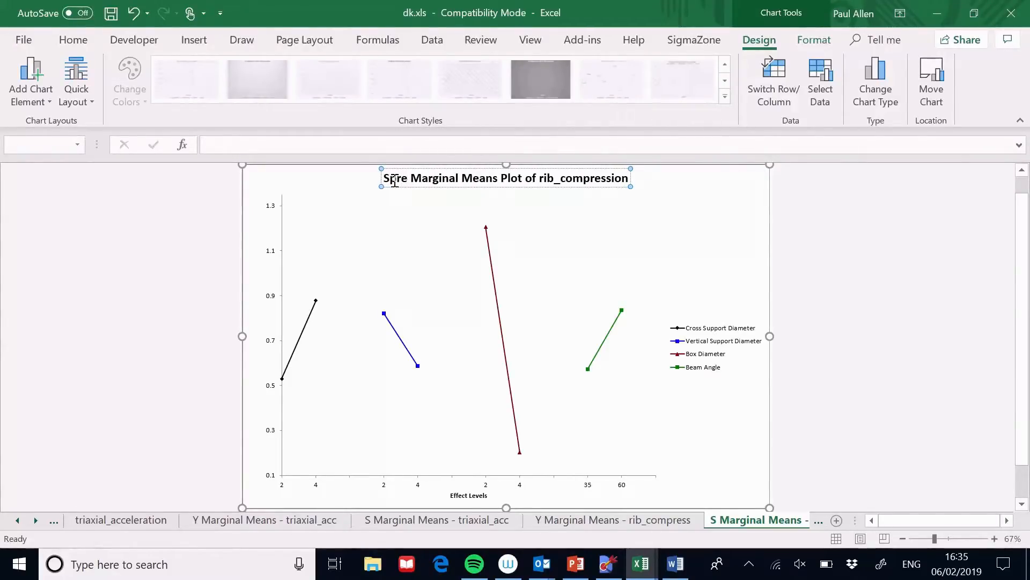
{"action": "type", "text": "ad"}
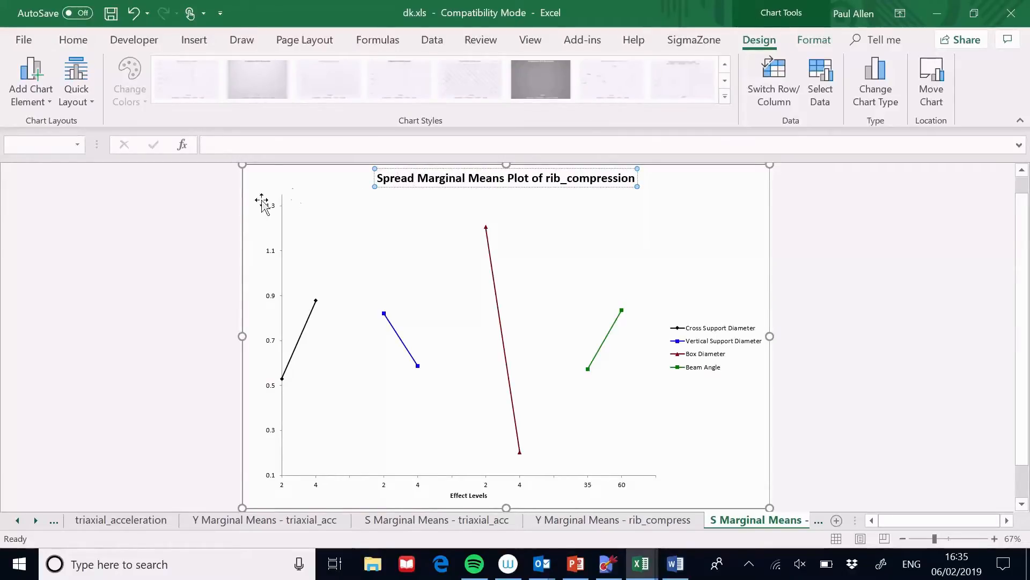
{"action": "left_click", "coordinate": [202, 225]}
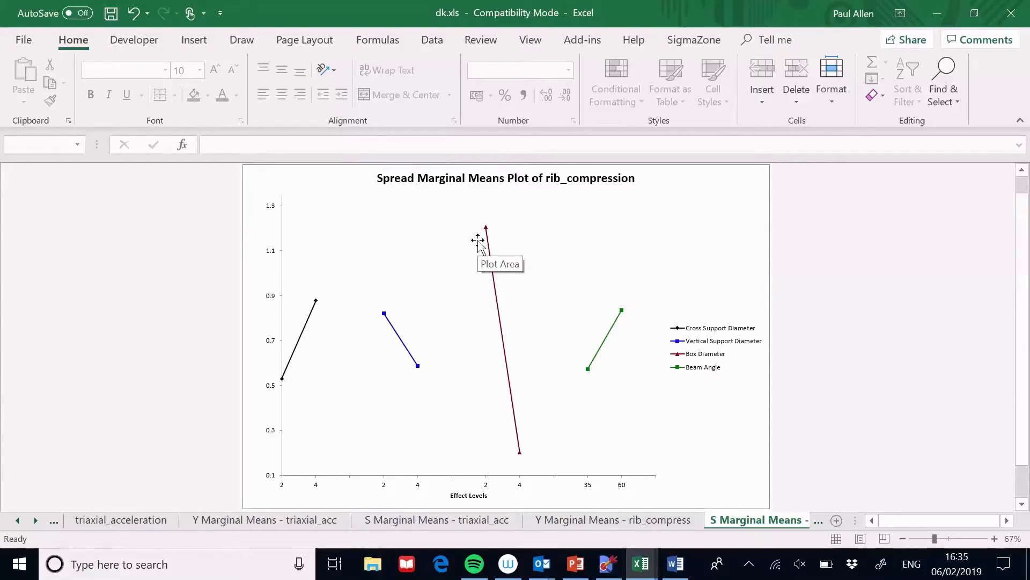
Step: Examine the factor effects in the rib_compression spread plot and compare them with the S marginal means plot for triaxial_acceleration
{"action": "left_click", "coordinate": [691, 359]}
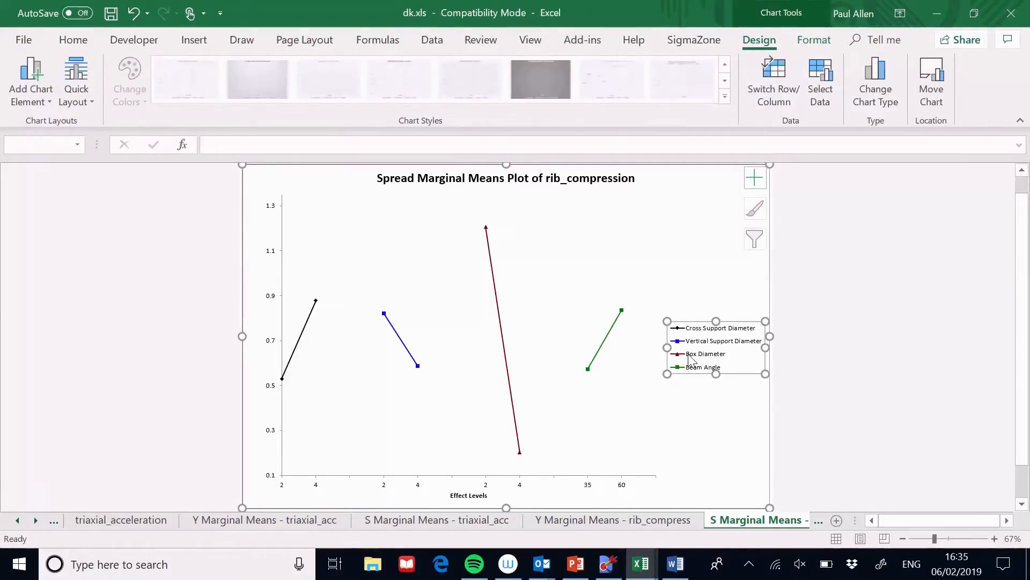
{"action": "left_click", "coordinate": [691, 359]}
{"action": "left_click", "coordinate": [719, 385]}
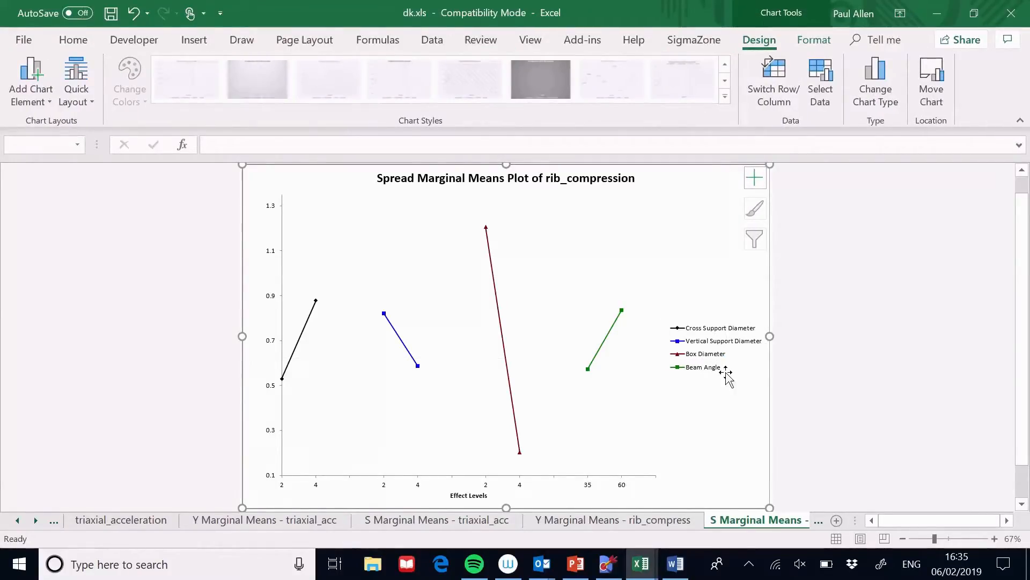
{"action": "left_click", "coordinate": [726, 355]}
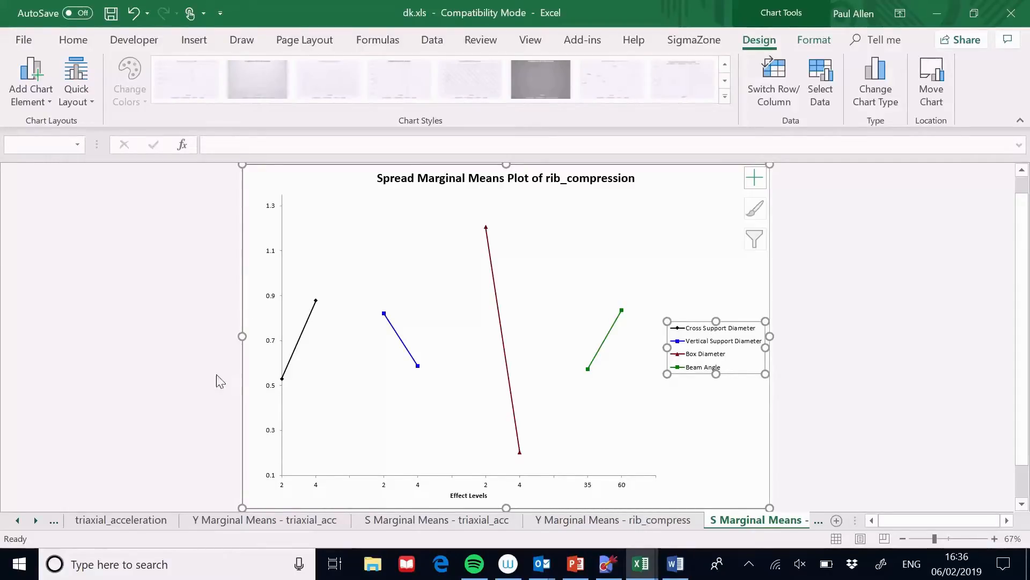
{"action": "mouse_move", "coordinate": [521, 457]}
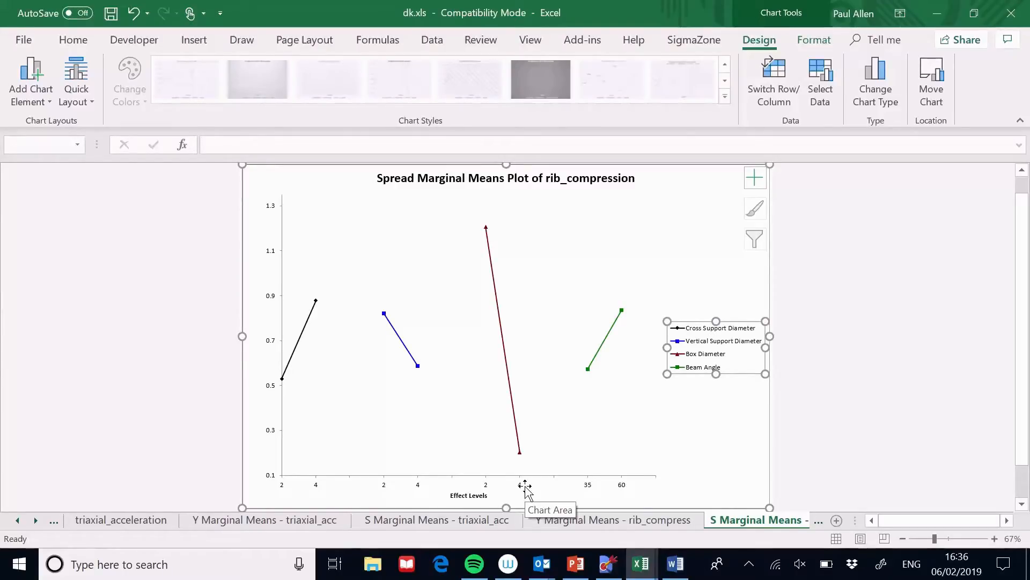
{"action": "left_click", "coordinate": [454, 519]}
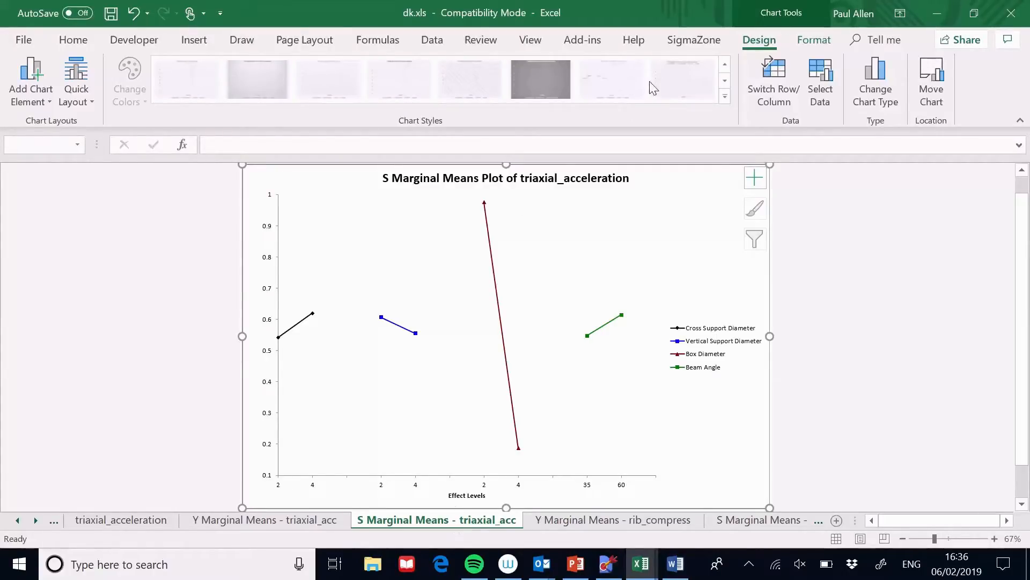
Step: Run a Multiple Response Regression on the DOE data
{"action": "left_click", "coordinate": [685, 44]}
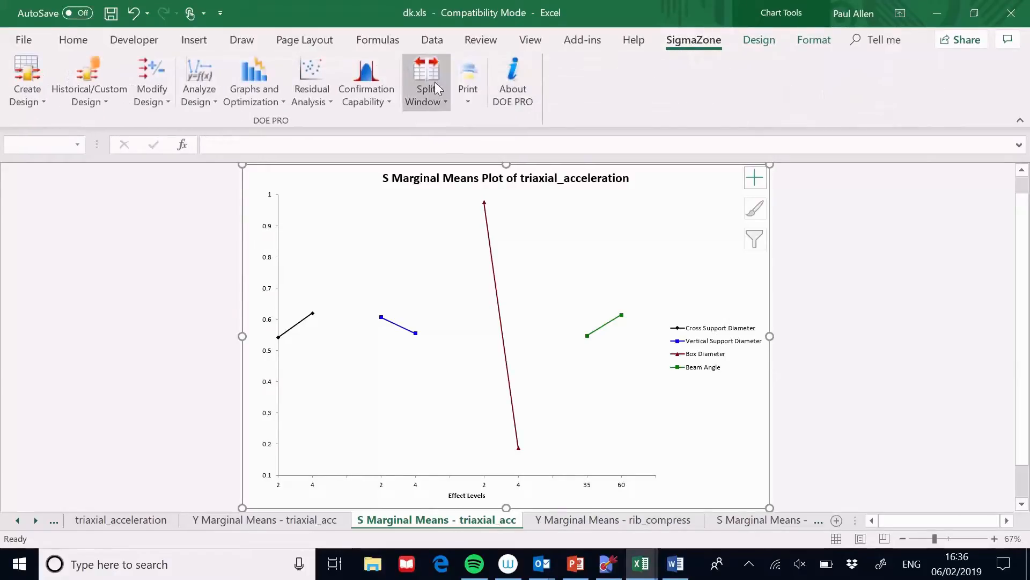
{"action": "left_click", "coordinate": [205, 102]}
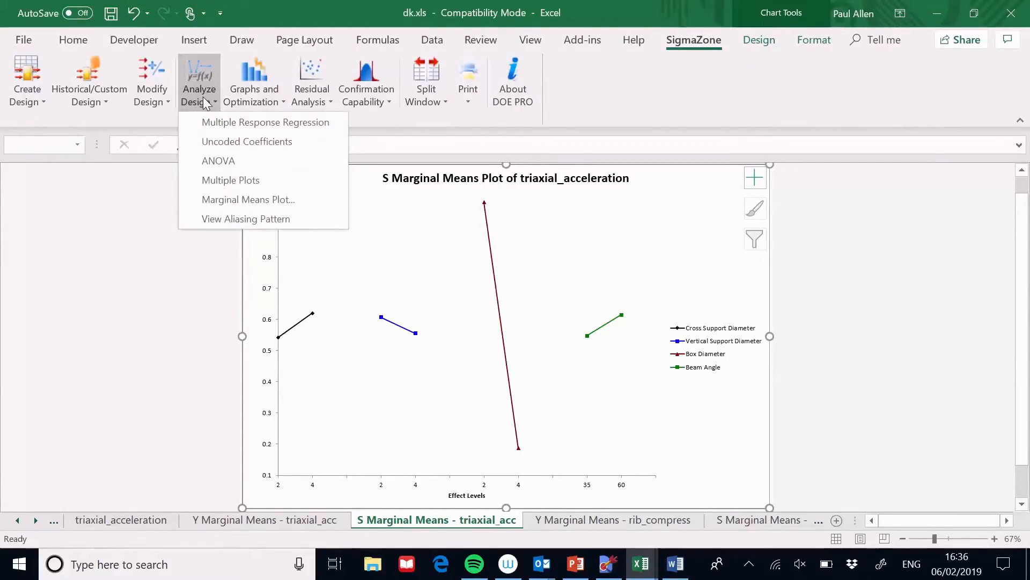
{"action": "left_click", "coordinate": [227, 123]}
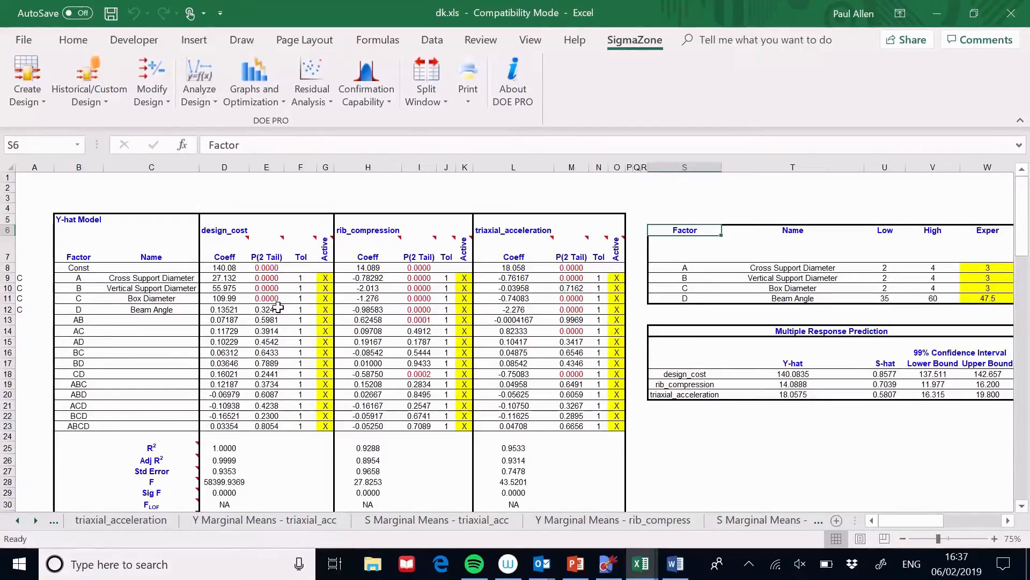
Step: Clear the Active marks for design_cost terms D through ABCD, and for rib_compression terms AC through BD and ABC through ABCD
{"action": "left_click_drag", "start_coordinate": [325, 310], "coordinate": [329, 425]}
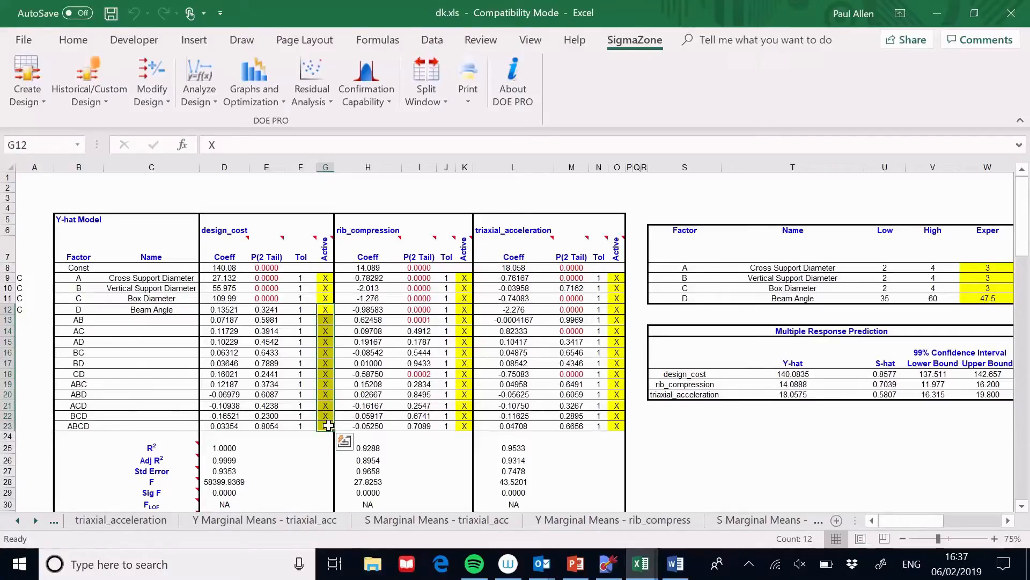
{"action": "key", "text": "Delete"}
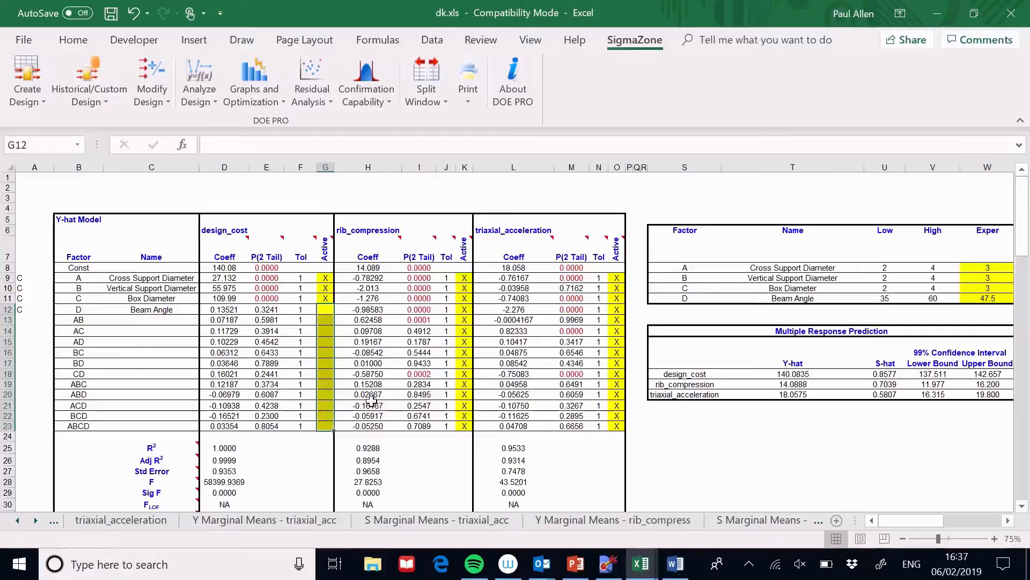
{"action": "left_click_drag", "start_coordinate": [464, 331], "coordinate": [464, 360]}
{"action": "key", "text": "Delete"}
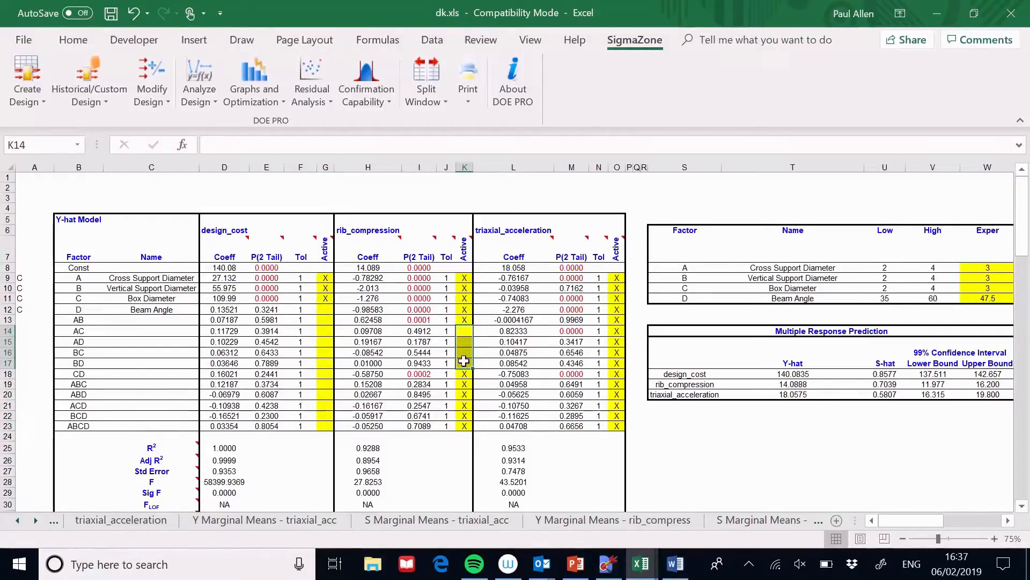
{"action": "left_click_drag", "start_coordinate": [465, 382], "coordinate": [472, 426]}
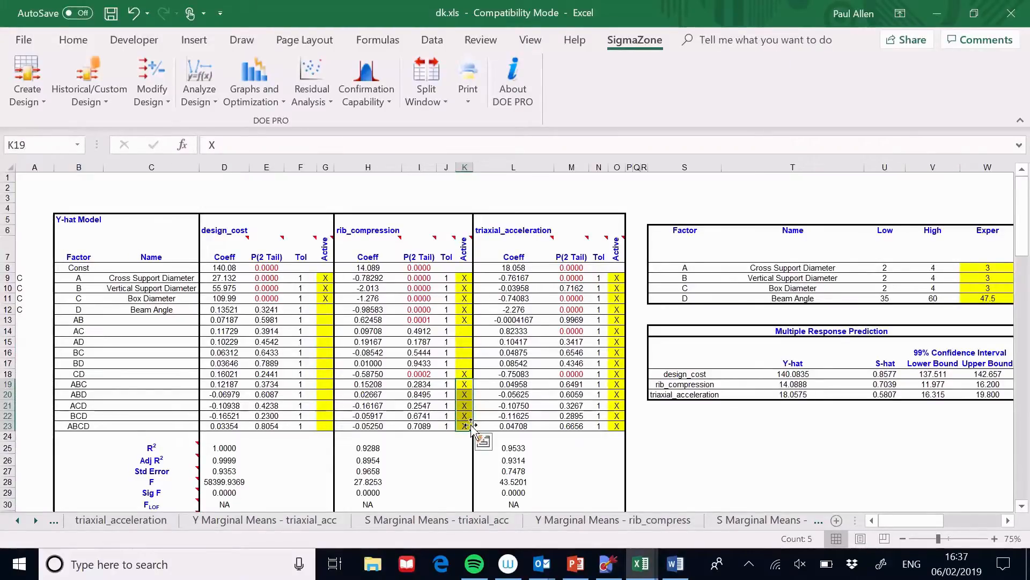
{"action": "key", "text": "Delete"}
Step: Clear the triaxial_acceleration Active marks for terms B, AB, AD through BD, and ABC through ABCD in the Y-hat model
{"action": "left_click", "coordinate": [618, 321]}
{"action": "key", "text": "Delete"}
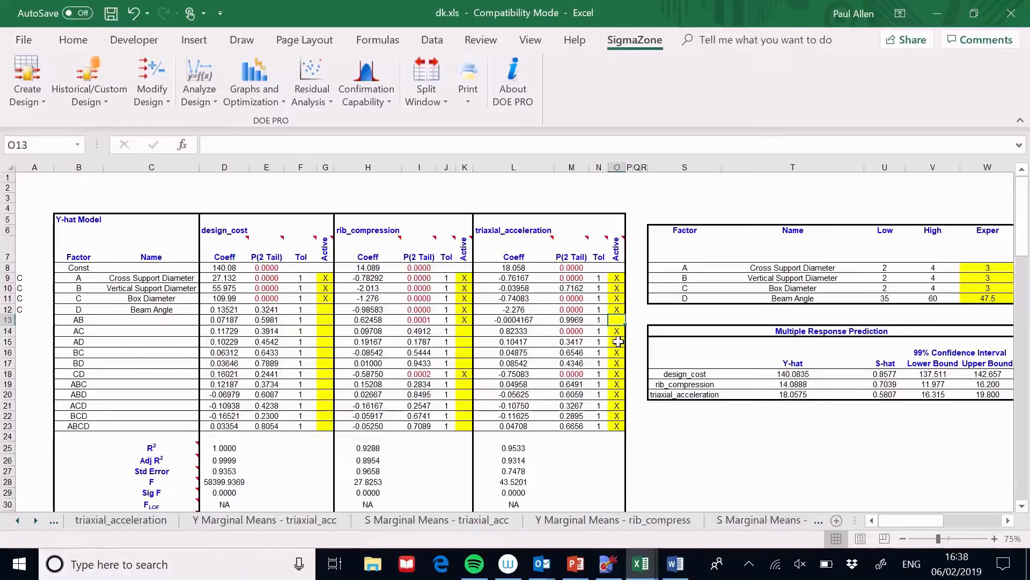
{"action": "left_click_drag", "start_coordinate": [618, 342], "coordinate": [619, 363]}
{"action": "key", "text": "Delete"}
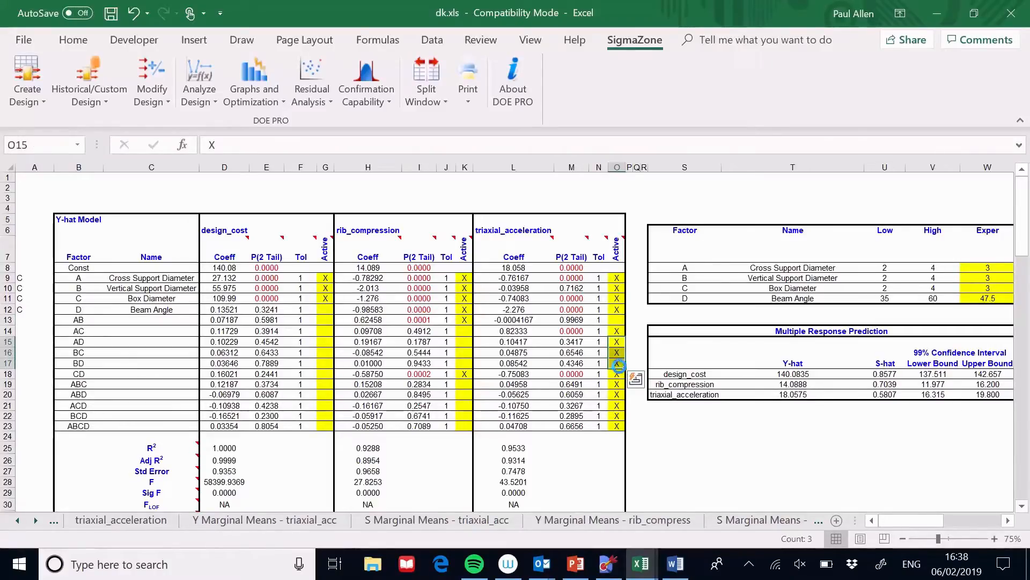
{"action": "left_click", "coordinate": [617, 385]}
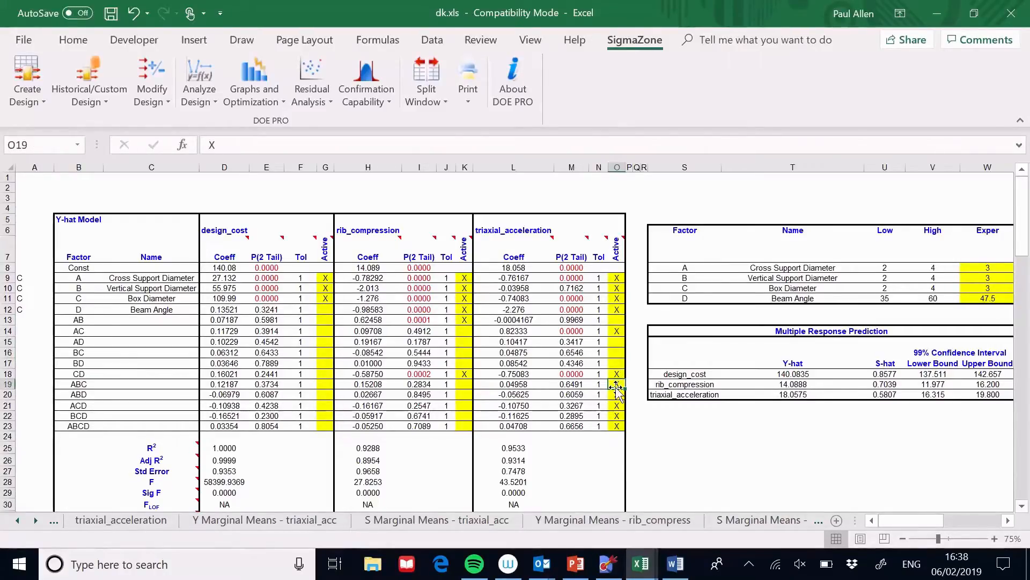
{"action": "left_click_drag", "start_coordinate": [616, 387], "coordinate": [617, 426]}
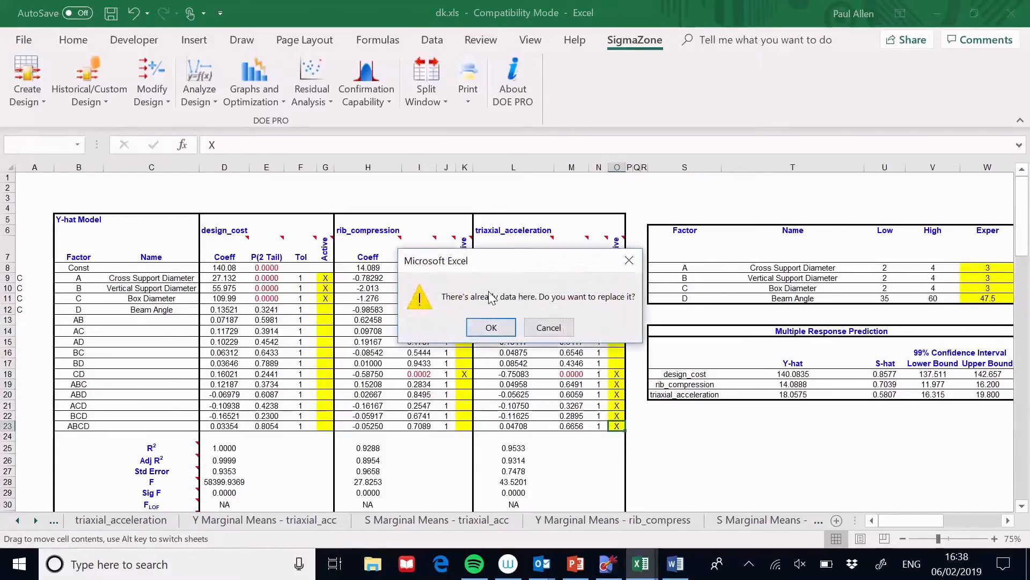
{"action": "left_click", "coordinate": [543, 326]}
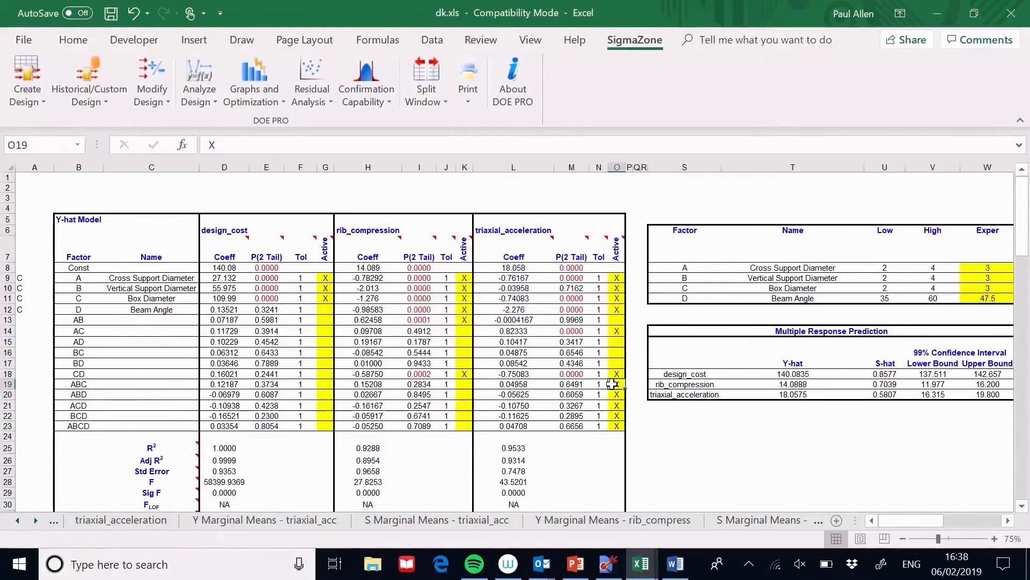
{"action": "left_click_drag", "start_coordinate": [625, 389], "coordinate": [616, 422]}
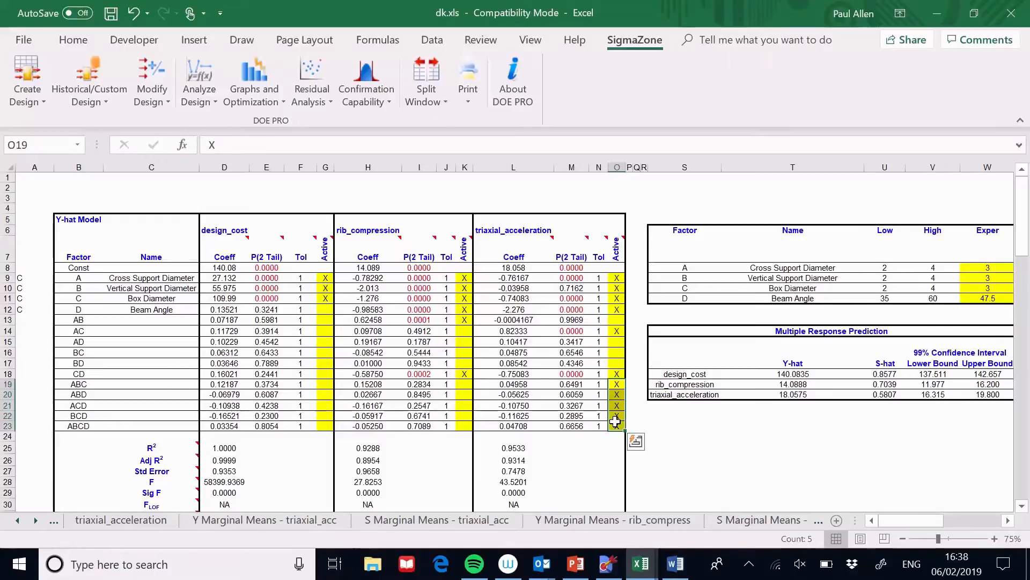
{"action": "key", "text": "Delete"}
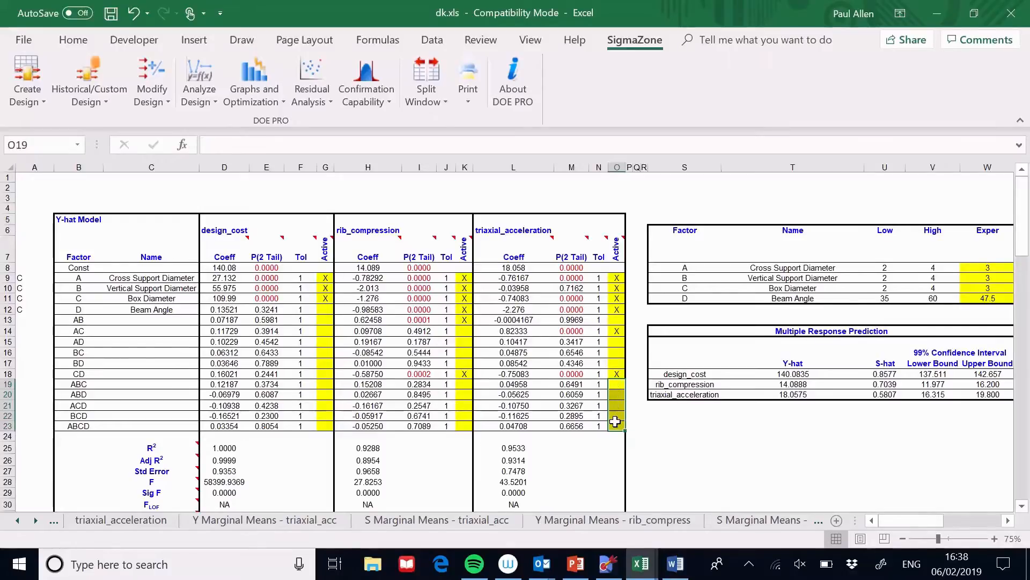
{"action": "left_click", "coordinate": [614, 285]}
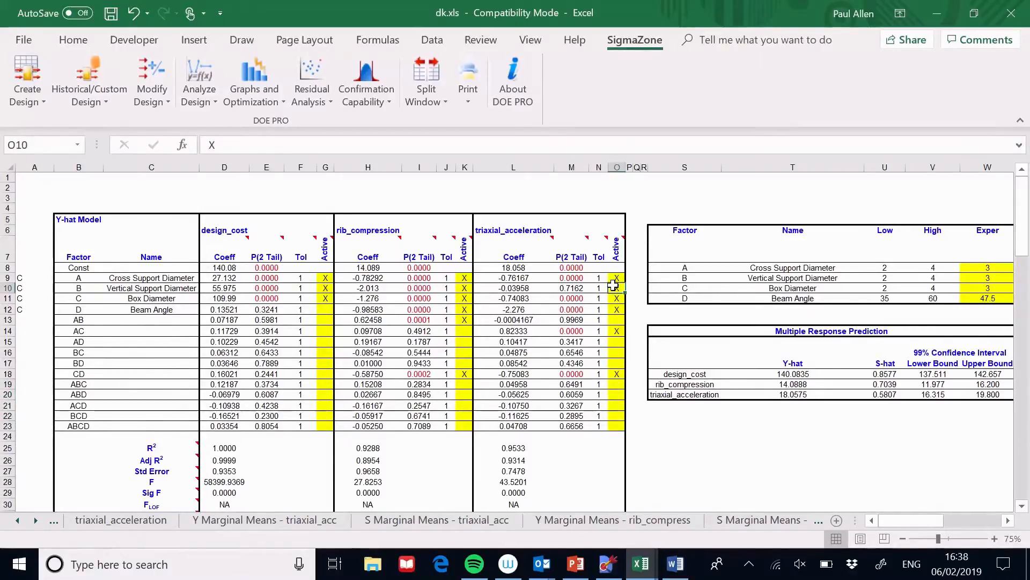
Step: Rerun the Multiple Response Regression with the reduced terms and review the AB, AC and CD interactions
{"action": "left_click", "coordinate": [197, 102]}
{"action": "left_click", "coordinate": [220, 123]}
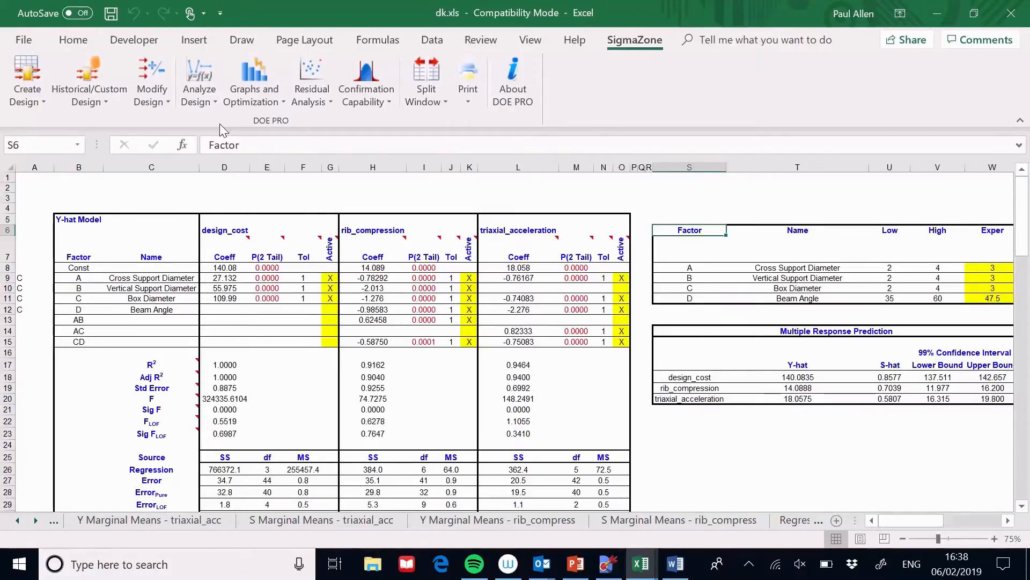
{"action": "left_click_drag", "start_coordinate": [80, 319], "coordinate": [81, 336]}
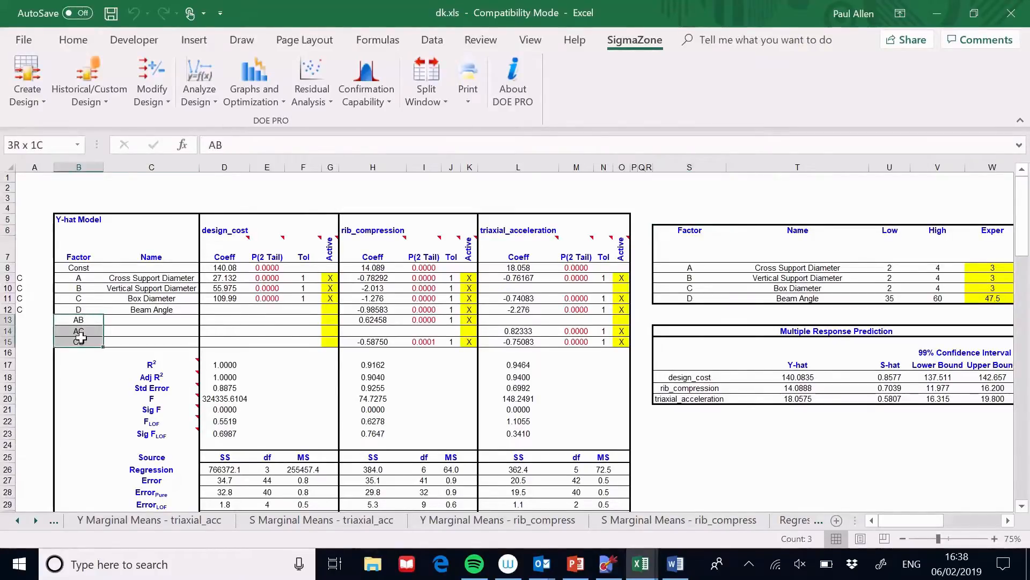
{"action": "mouse_move", "coordinate": [106, 361]}
Step: Start the Multiple Response Optimizer with the Box Diameter low limit set to 4 and leave Cpk optimization disabled for all responses
{"action": "left_click", "coordinate": [249, 95]}
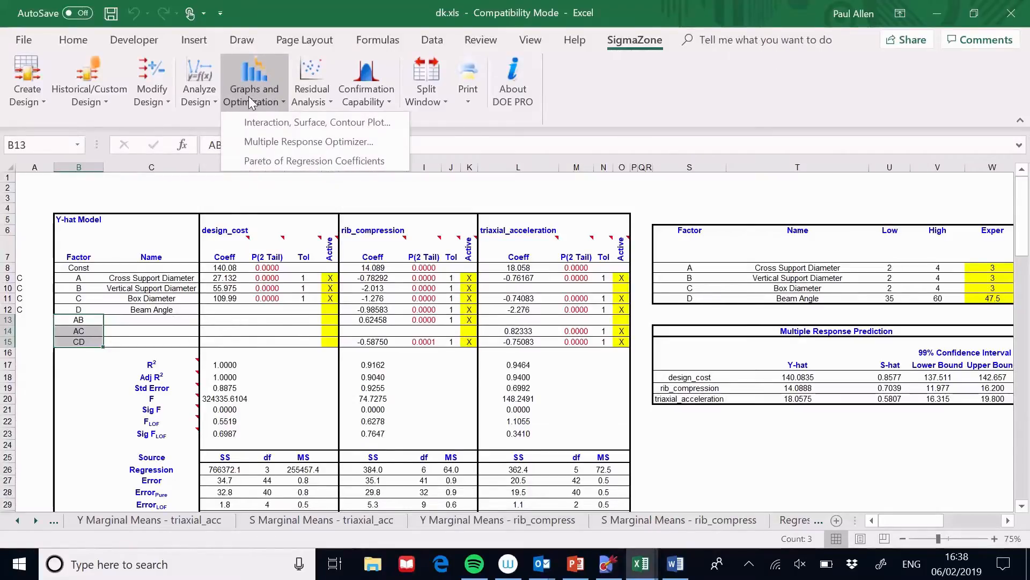
{"action": "left_click", "coordinate": [281, 143]}
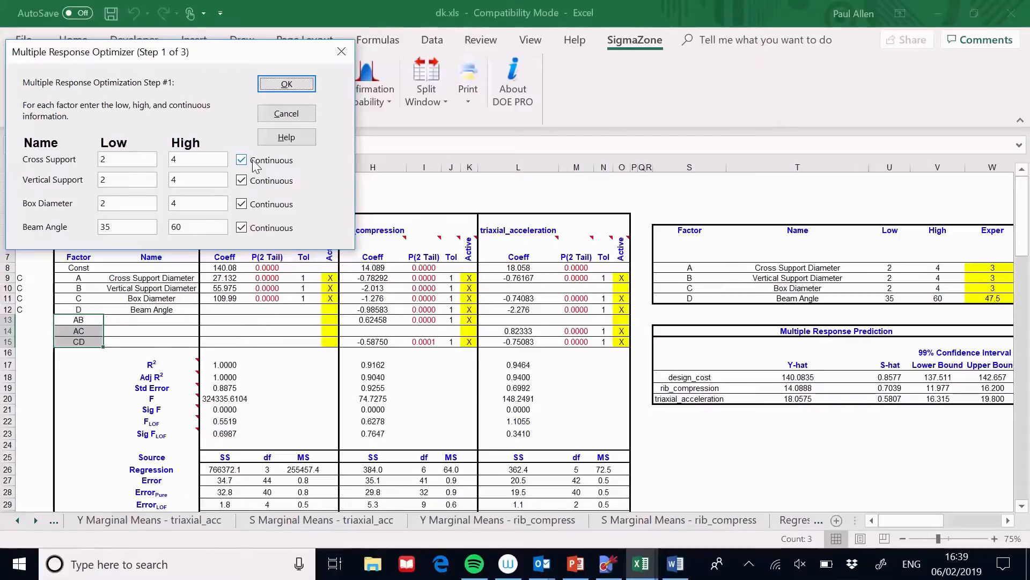
{"action": "left_click", "coordinate": [135, 204]}
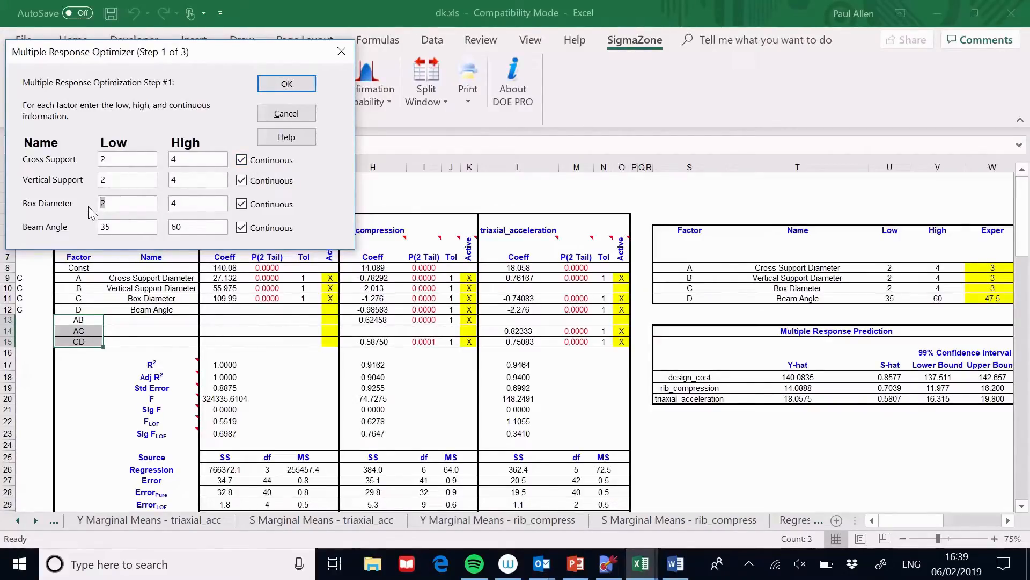
{"action": "type", "text": "4"}
{"action": "left_click", "coordinate": [287, 85]}
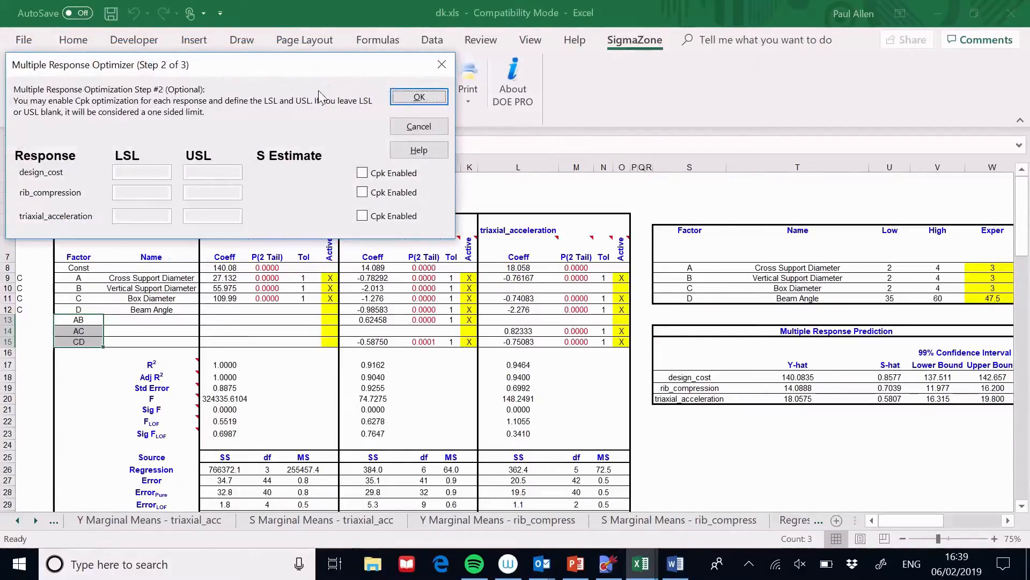
{"action": "left_click", "coordinate": [418, 97]}
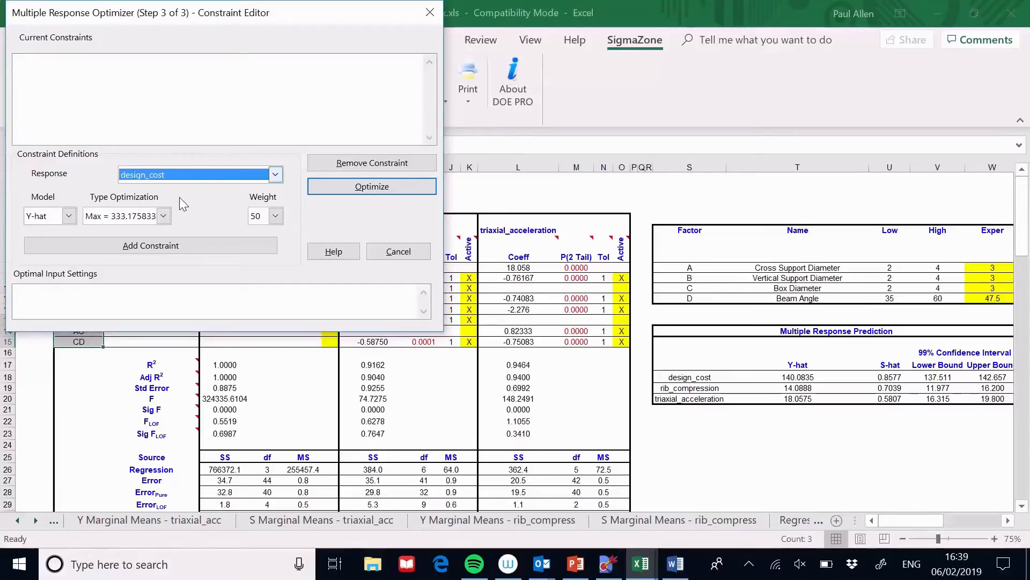
Step: Add a constraint holding the design_cost Y-hat at <= 300 with a weight of 50
{"action": "left_click", "coordinate": [163, 215]}
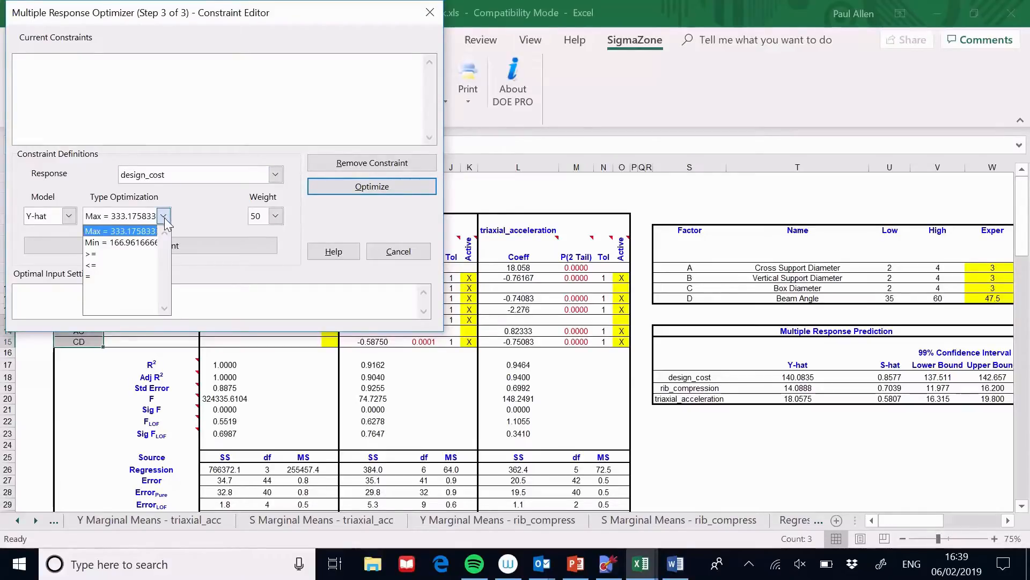
{"action": "left_click", "coordinate": [140, 264]}
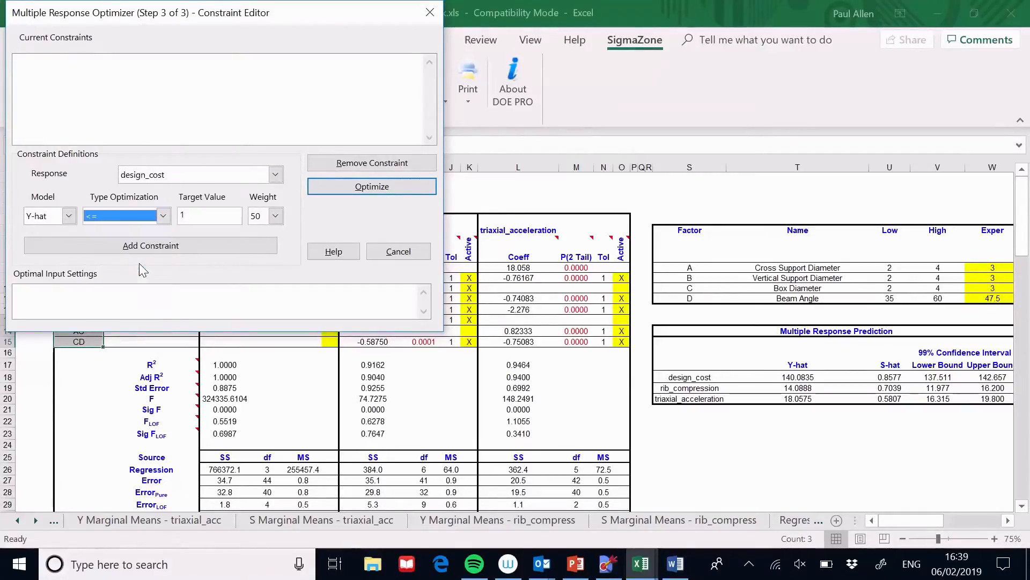
{"action": "left_click", "coordinate": [204, 214]}
{"action": "key", "text": "BackSpace"}
{"action": "type", "text": "300"}
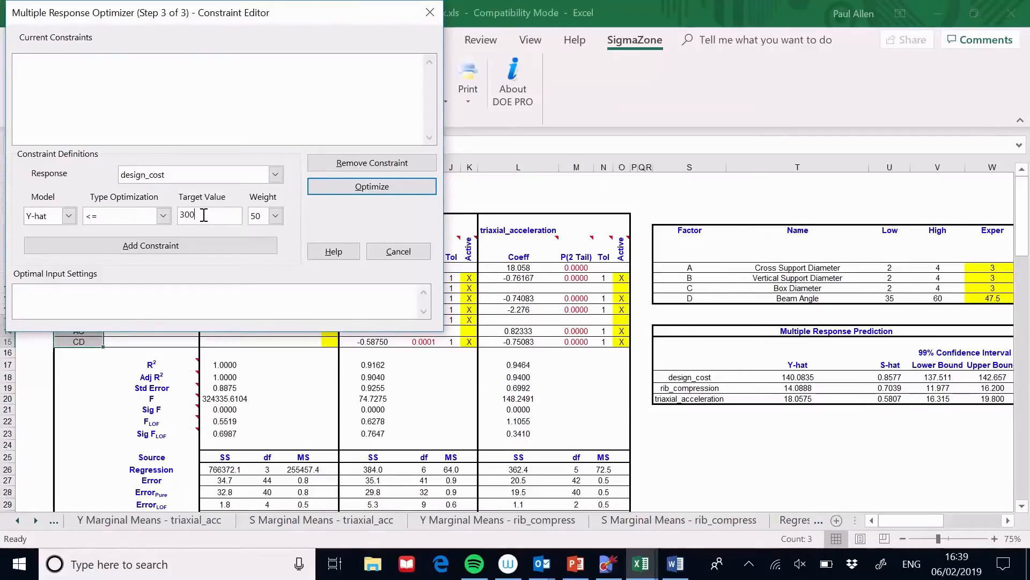
{"action": "left_click", "coordinate": [194, 244]}
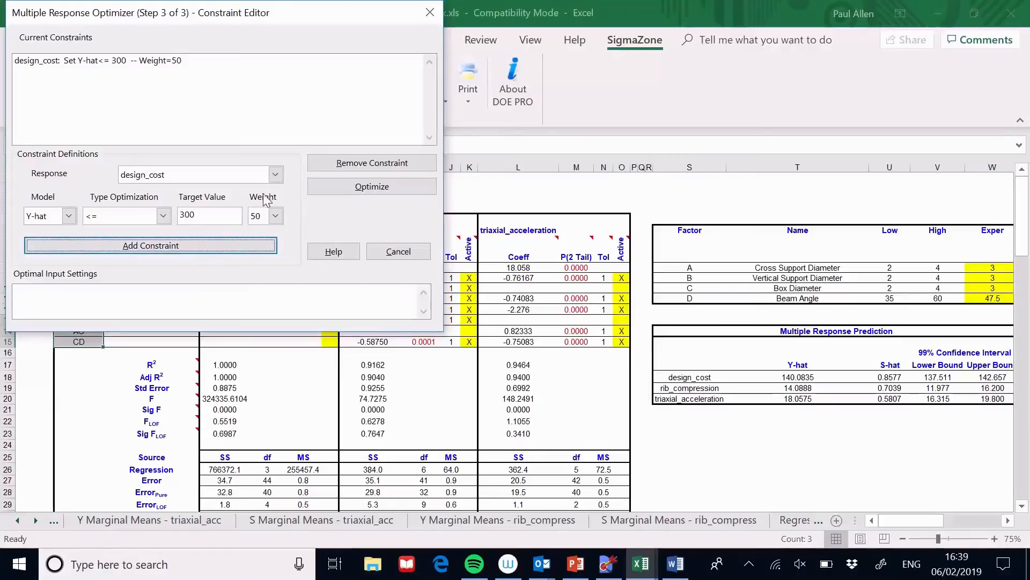
Step: Add a constraint holding the rib_compression Y-hat at <= 11 with a weight of 50
{"action": "left_click", "coordinate": [275, 175]}
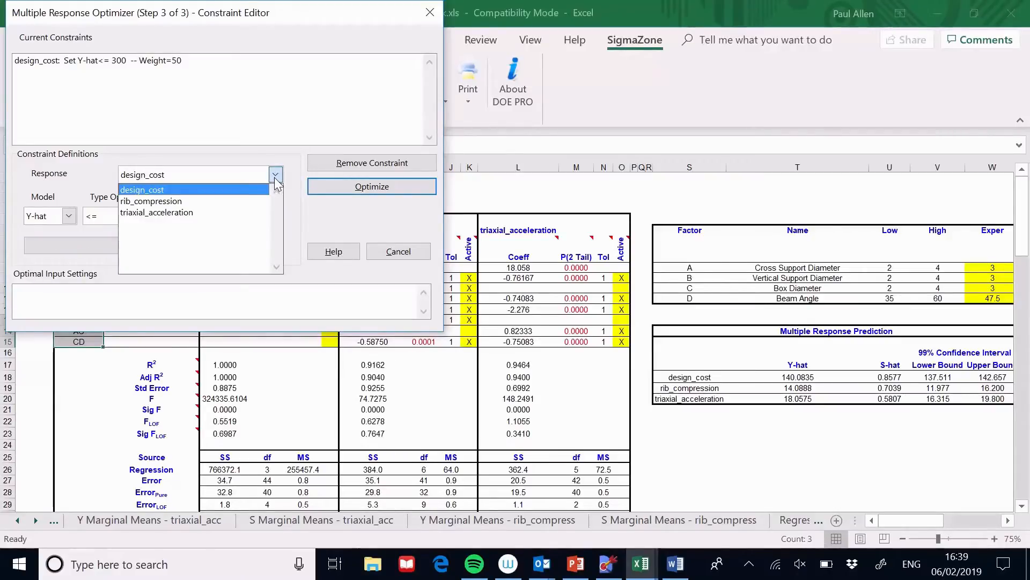
{"action": "left_click", "coordinate": [262, 202]}
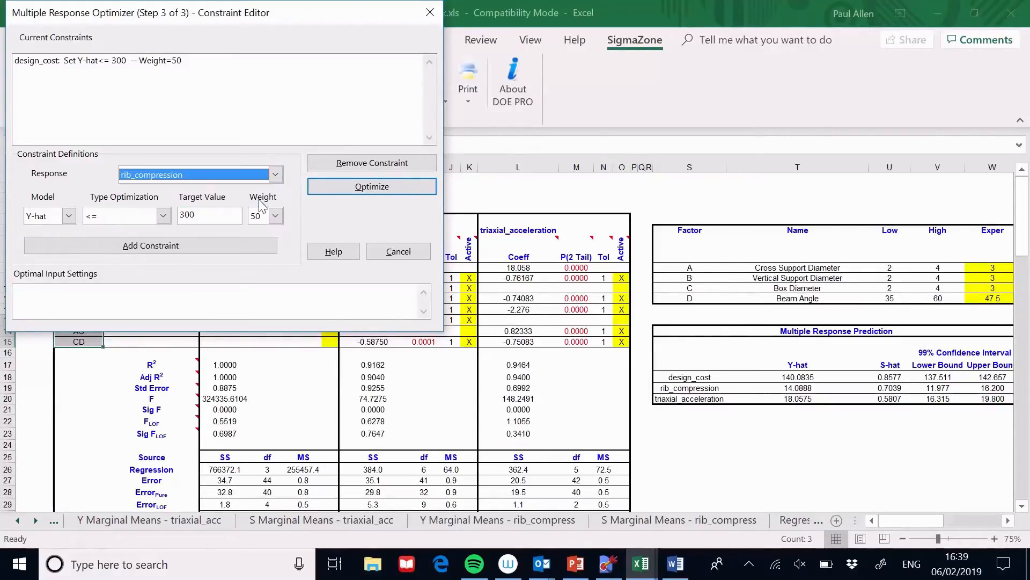
{"action": "left_click", "coordinate": [223, 214]}
{"action": "key", "text": "BackSpace"}
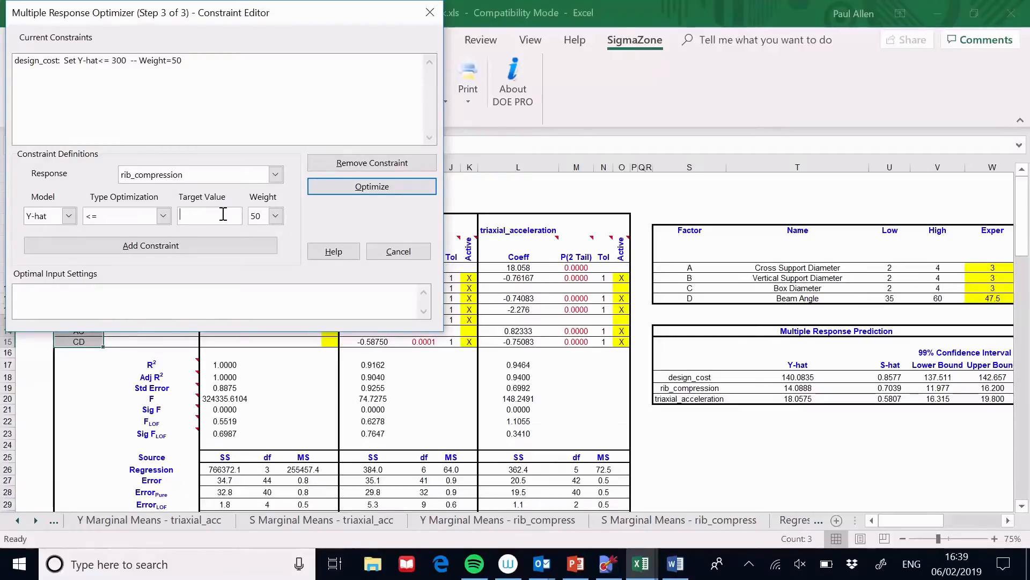
{"action": "type", "text": "11"}
{"action": "left_click", "coordinate": [221, 244]}
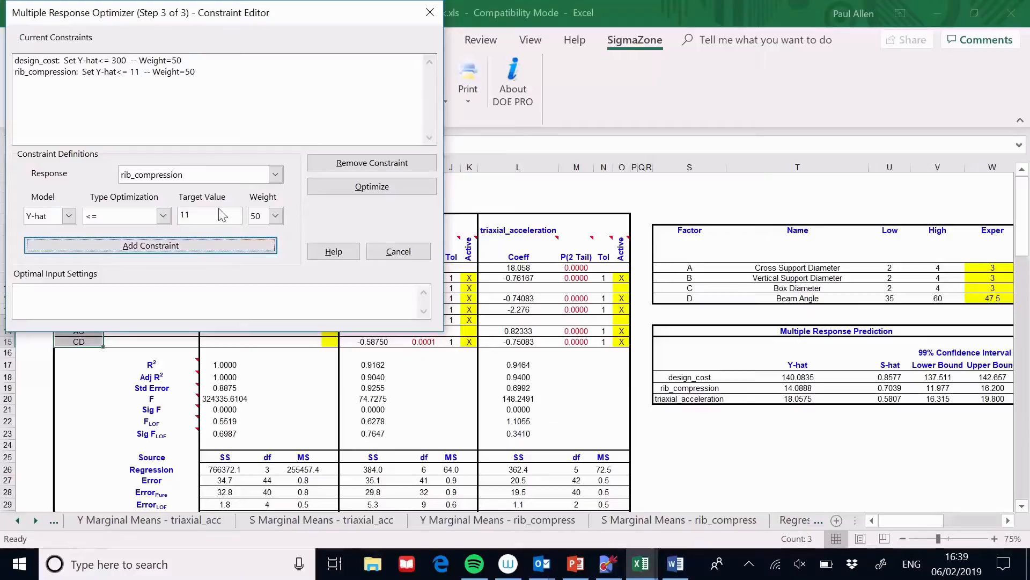
Step: Add a constraint holding the triaxial_acceleration Y-hat at <= 15 with a weight of 50
{"action": "left_click", "coordinate": [276, 175]}
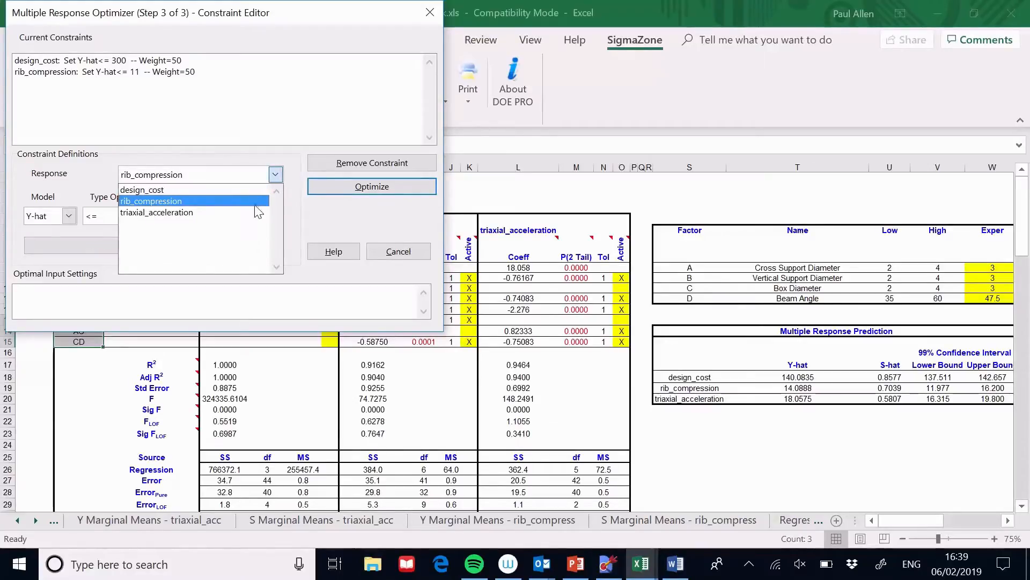
{"action": "left_click", "coordinate": [252, 213]}
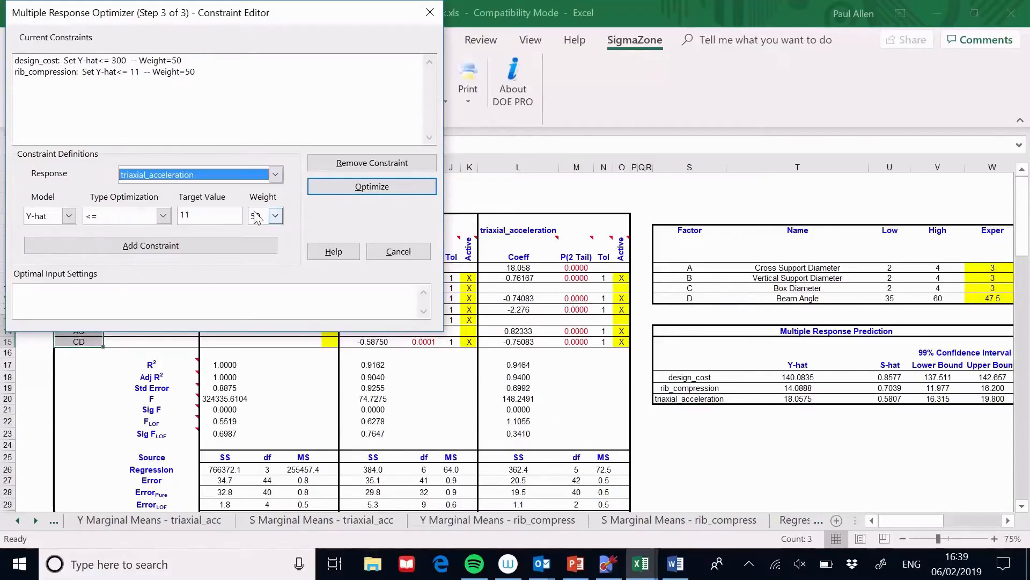
{"action": "left_click", "coordinate": [220, 217]}
{"action": "key", "text": "BackSpace"}
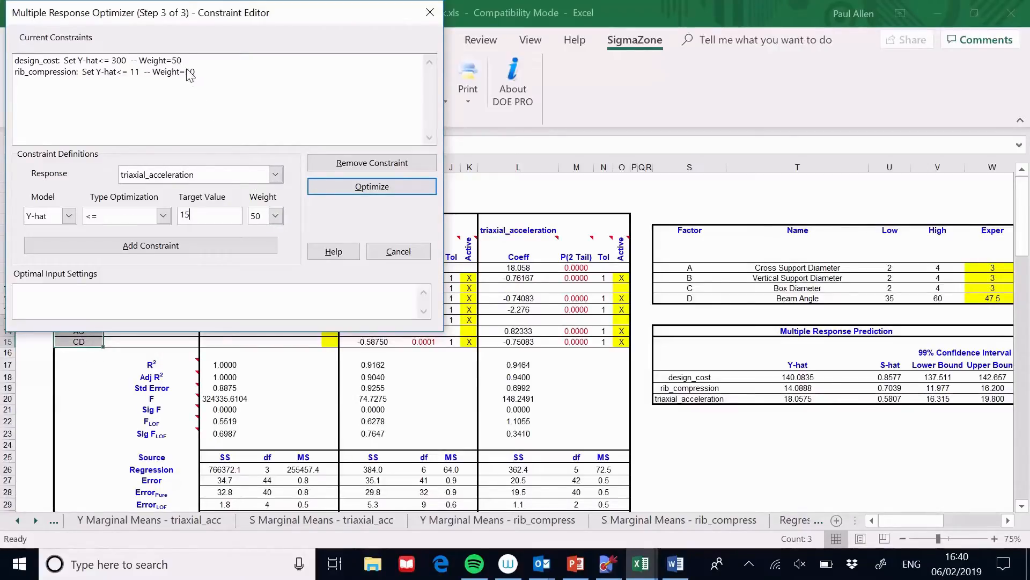
{"action": "left_click", "coordinate": [191, 248]}
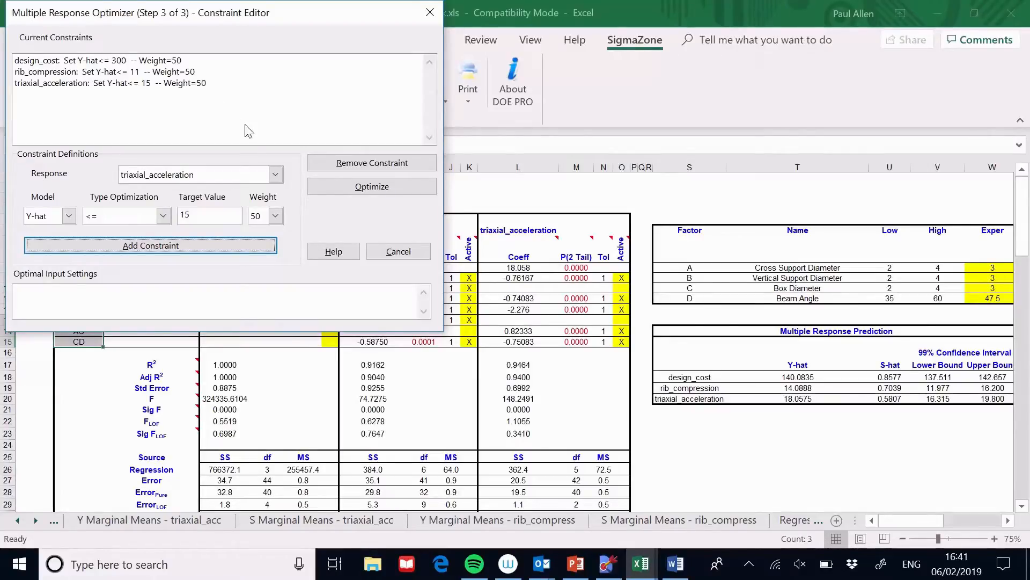
Step: Run the optimization with the three constraints and transfer the optimal input settings to the worksheet
{"action": "left_click", "coordinate": [353, 193]}
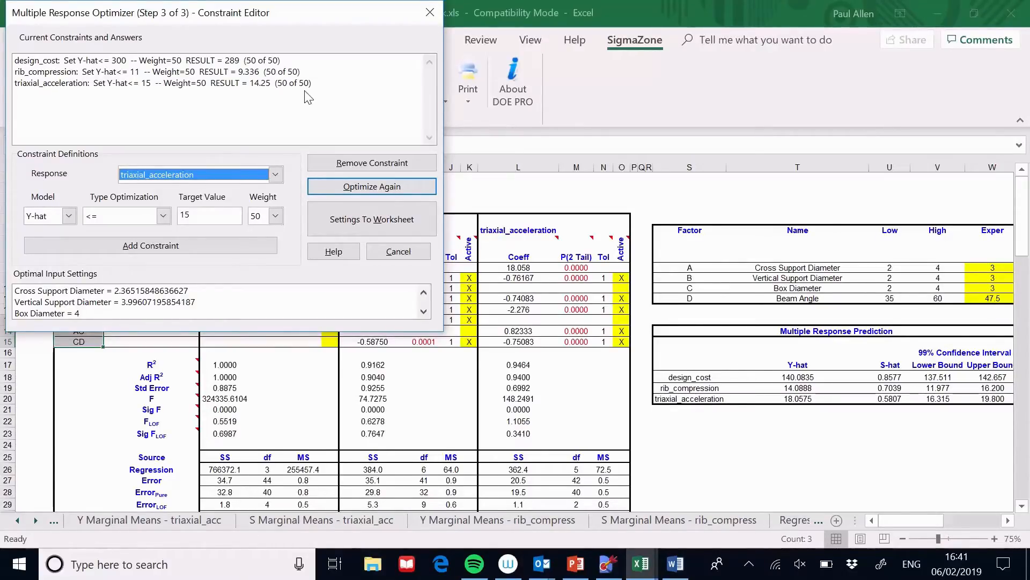
{"action": "left_click", "coordinate": [359, 220]}
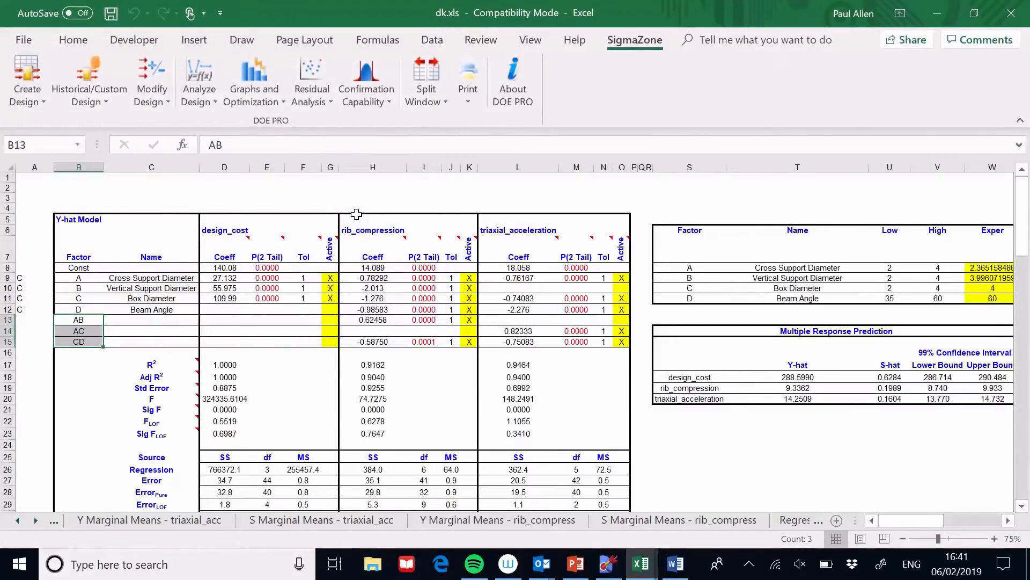
Step: Examine the optimal factor settings and the Multiple Response Prediction table, including the design_cost Y-hat, at an enlarged view
{"action": "left_click", "coordinate": [1008, 521]}
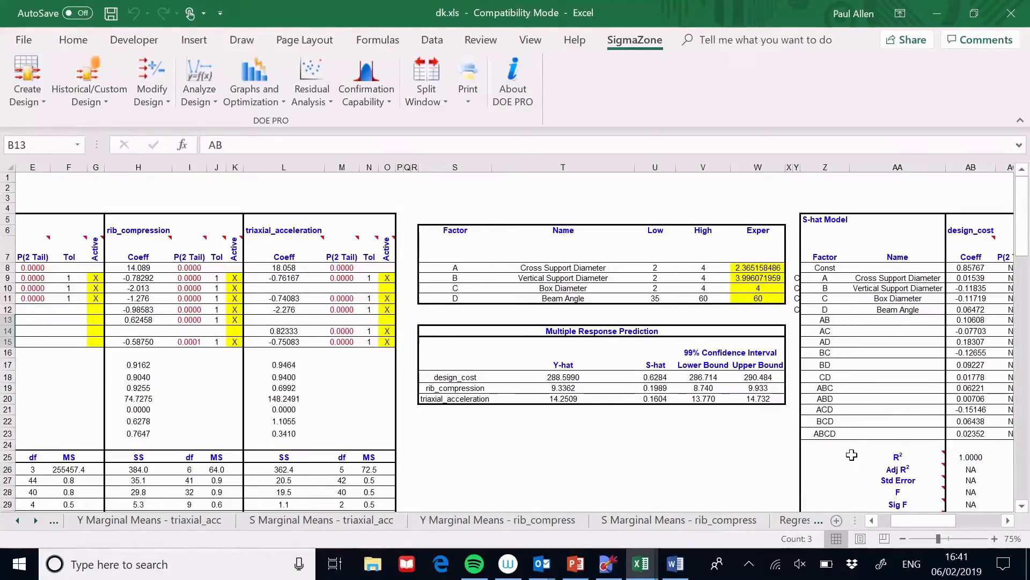
{"action": "left_click_drag", "start_coordinate": [938, 538], "coordinate": [954, 540]}
{"action": "left_click", "coordinate": [1022, 170]}
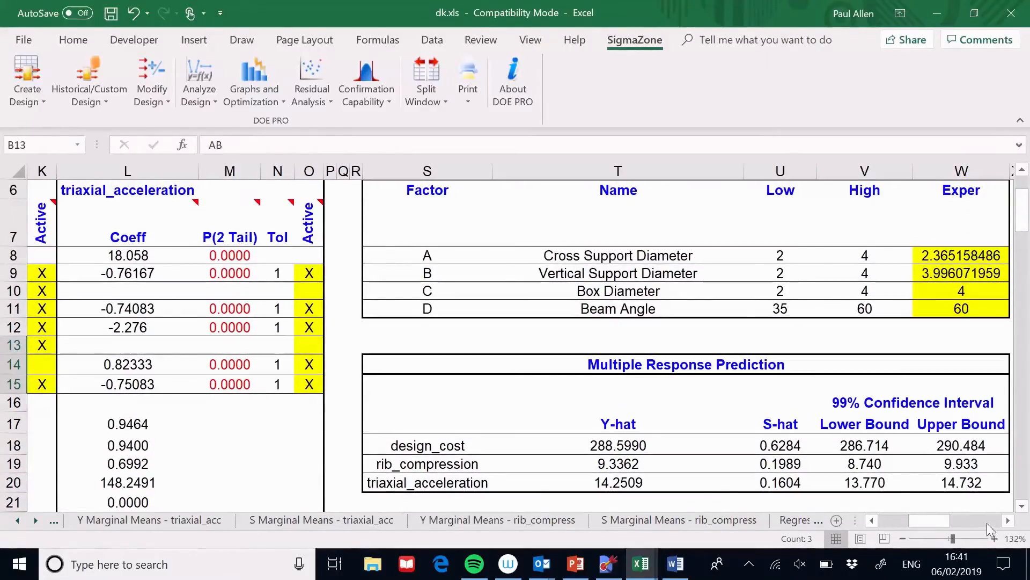
{"action": "left_click", "coordinate": [1007, 520]}
{"action": "left_click", "coordinate": [1008, 520]}
{"action": "left_click", "coordinate": [1008, 520]}
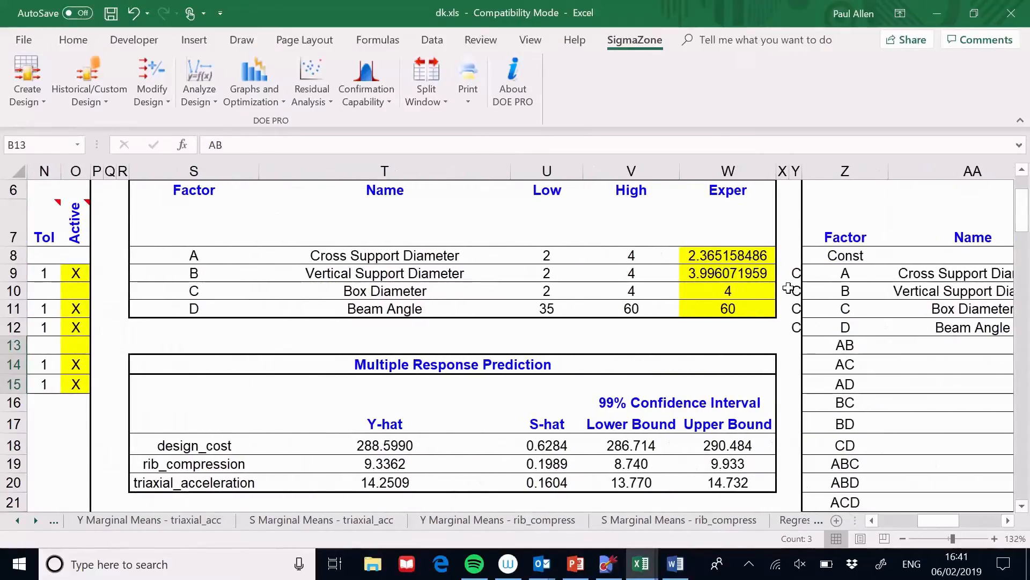
{"action": "left_click_drag", "start_coordinate": [740, 256], "coordinate": [744, 308]}
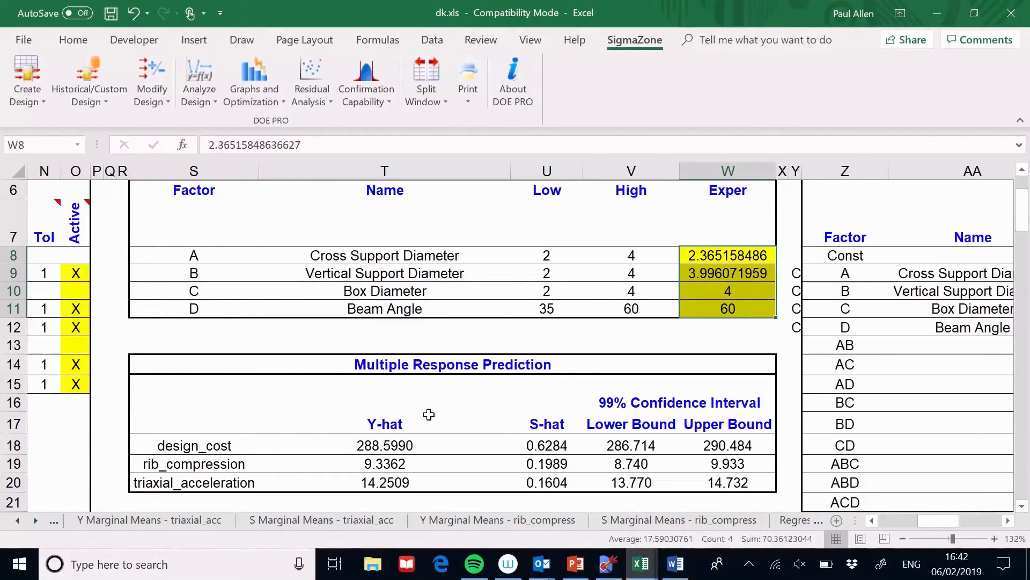
{"action": "left_click", "coordinate": [402, 447]}
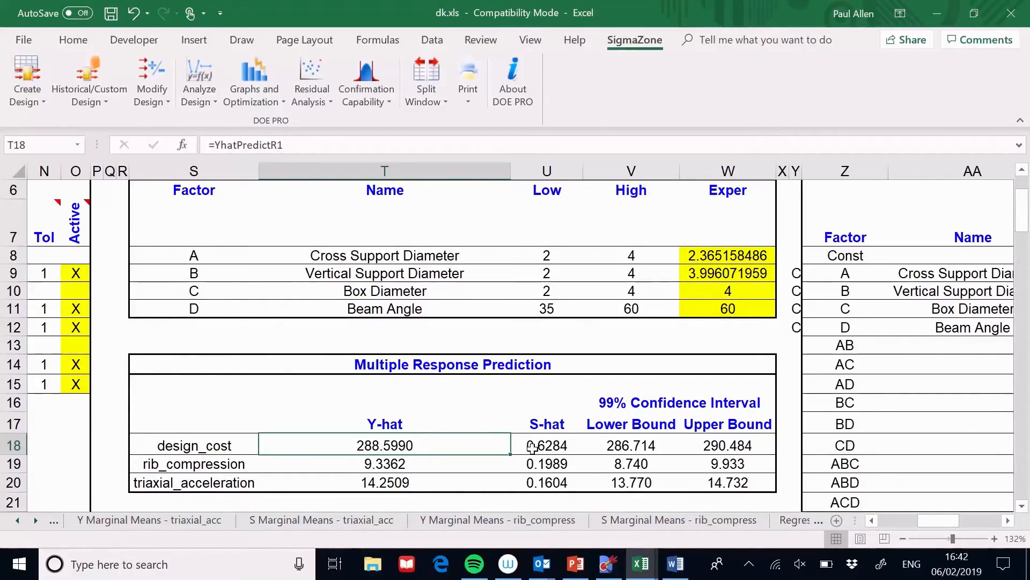
Step: Switch to SimWare Pro, show the Cpk analyses for the three responses and clear the existing simulation data
{"action": "left_click", "coordinate": [603, 570]}
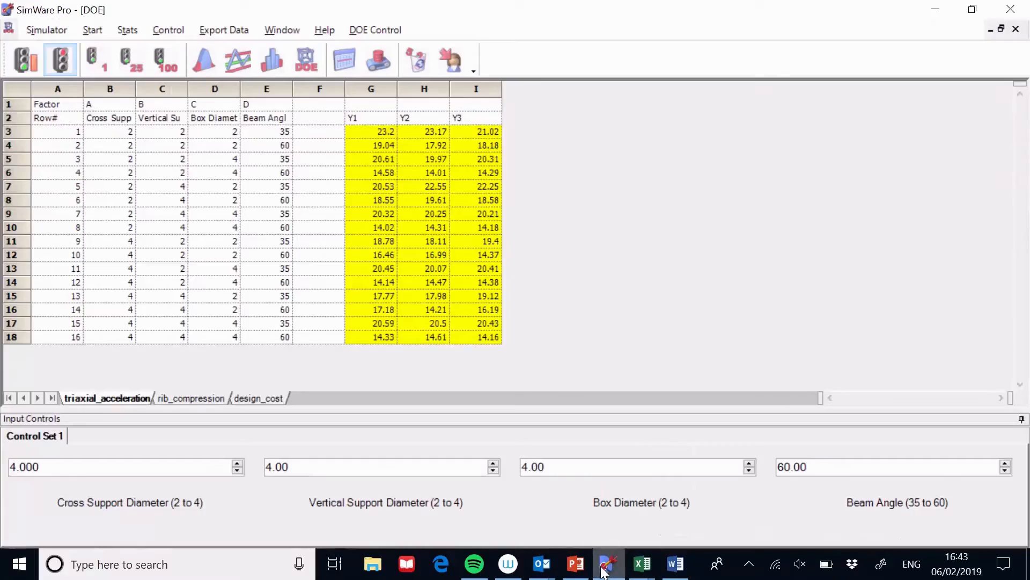
{"action": "left_click", "coordinate": [202, 64]}
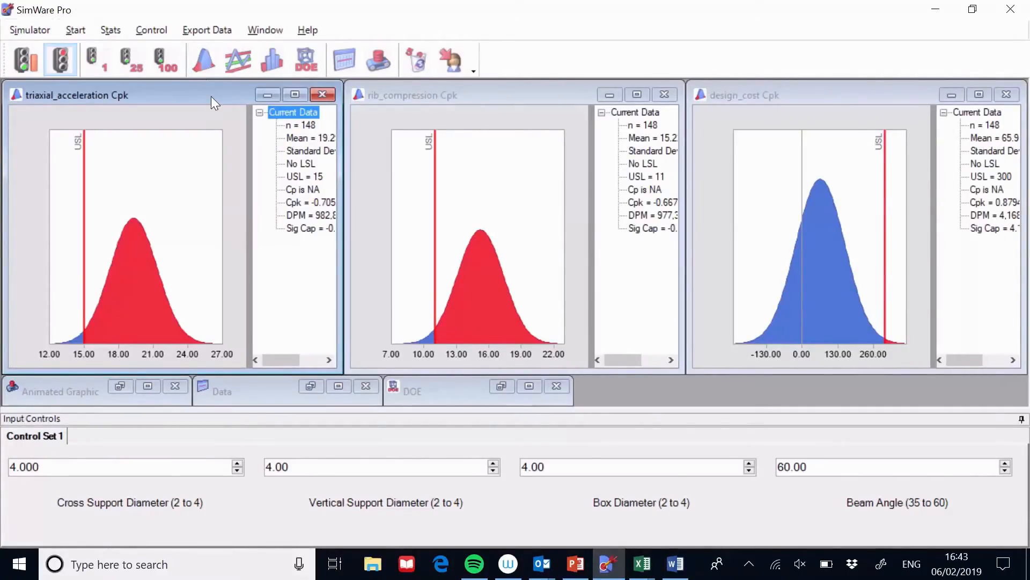
{"action": "left_click", "coordinate": [417, 60]}
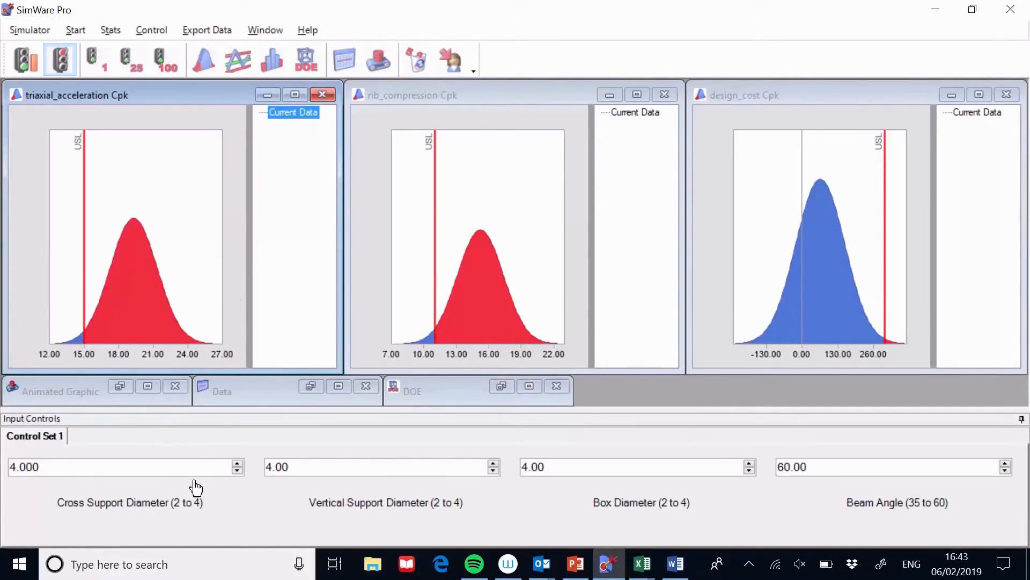
Step: Set the simulator's Cross Support Diameter to 2.400 and keep the Vertical Support Diameter at 4.00
{"action": "left_click", "coordinate": [237, 470]}
{"action": "left_click", "coordinate": [237, 470]}
{"action": "left_click", "coordinate": [237, 470]}
{"action": "left_click", "coordinate": [237, 471]}
{"action": "left_click", "coordinate": [237, 470]}
{"action": "left_click", "coordinate": [237, 470]}
{"action": "left_click", "coordinate": [237, 470]}
{"action": "left_click", "coordinate": [237, 470]}
{"action": "left_click", "coordinate": [237, 470]}
{"action": "left_click", "coordinate": [237, 470]}
{"action": "left_click", "coordinate": [238, 470]}
{"action": "left_click", "coordinate": [238, 470]}
{"action": "left_click", "coordinate": [237, 471]}
{"action": "left_click", "coordinate": [238, 470]}
{"action": "left_click", "coordinate": [238, 471]}
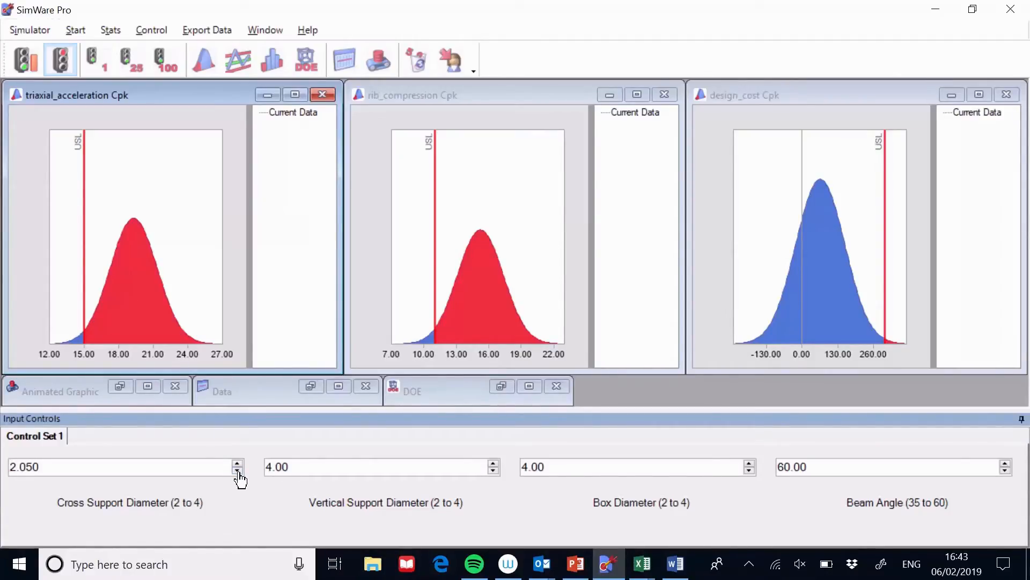
{"action": "left_click", "coordinate": [237, 463]}
{"action": "left_click", "coordinate": [237, 463]}
{"action": "left_click", "coordinate": [237, 463]}
{"action": "left_click", "coordinate": [237, 463]}
{"action": "left_click", "coordinate": [237, 463]}
{"action": "left_click", "coordinate": [494, 472]}
{"action": "left_click", "coordinate": [493, 463]}
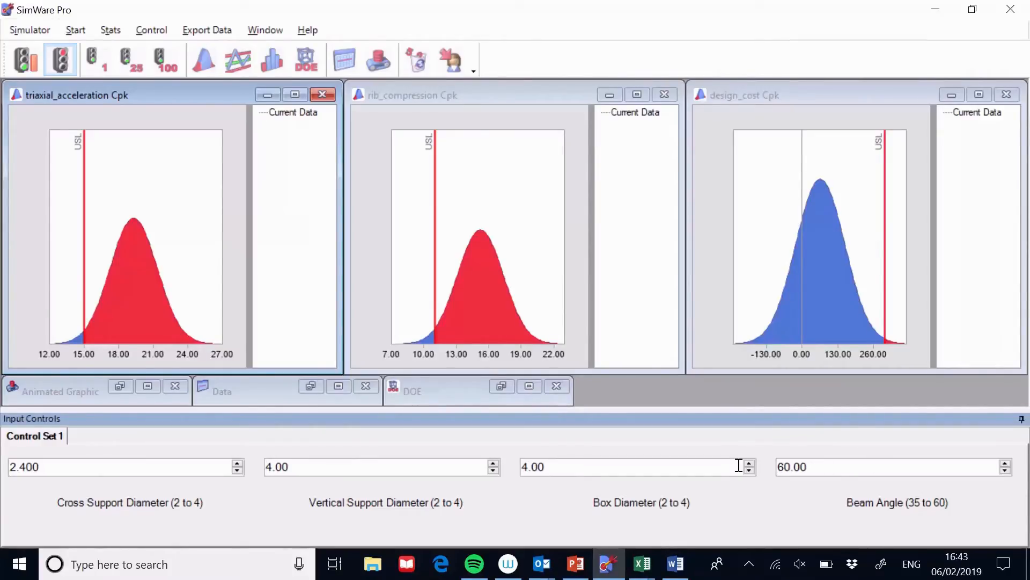
Step: Simulate 100 runs and examine the full Cpk statistics for design_cost, rib_compression and triaxial_acceleration
{"action": "left_click", "coordinate": [163, 63]}
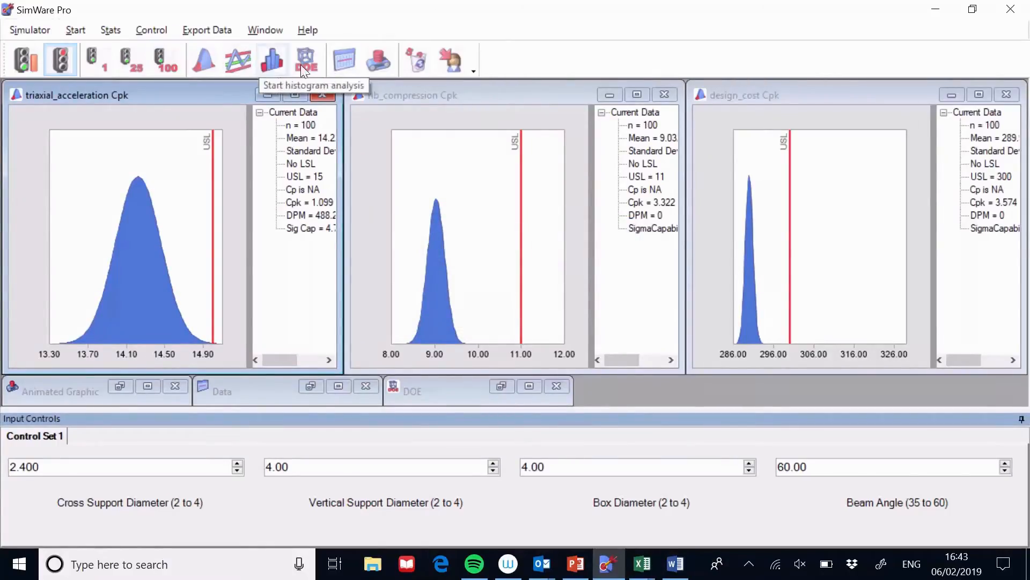
{"action": "left_click_drag", "start_coordinate": [691, 240], "coordinate": [409, 240]}
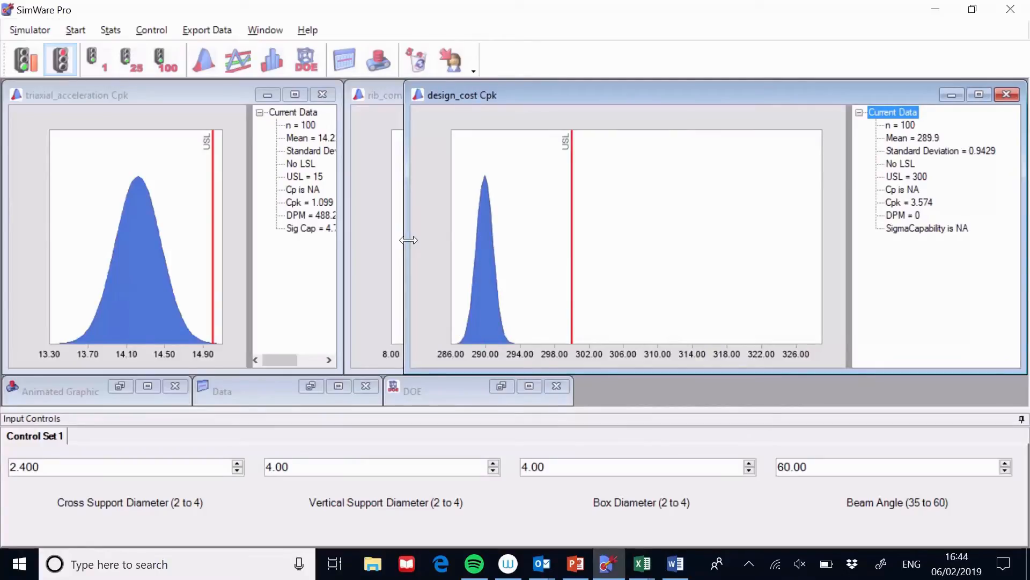
{"action": "left_click_drag", "start_coordinate": [408, 240], "coordinate": [693, 270]}
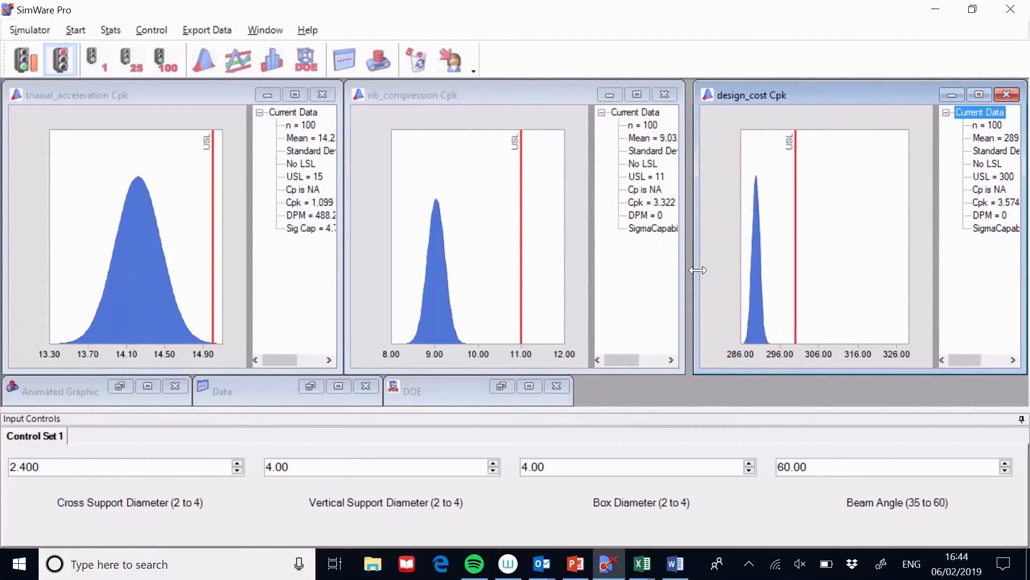
{"action": "left_click", "coordinate": [678, 272]}
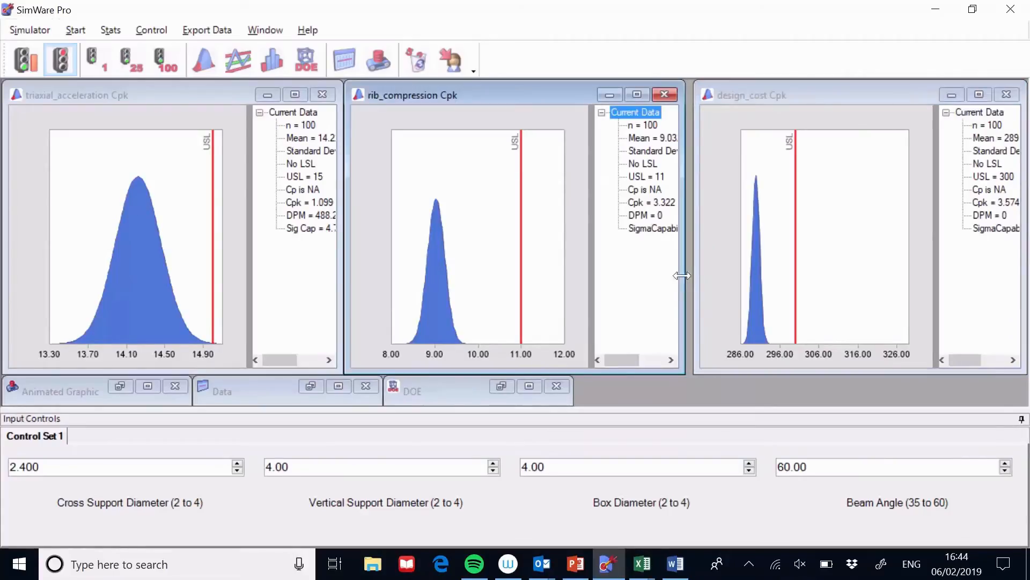
{"action": "left_click_drag", "start_coordinate": [685, 294], "coordinate": [840, 300]}
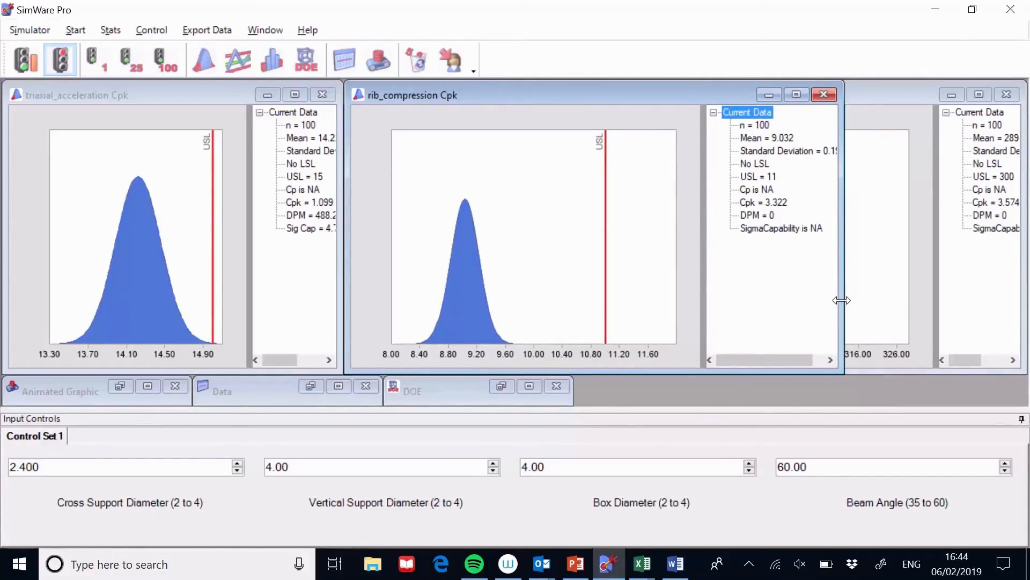
{"action": "left_click_drag", "start_coordinate": [842, 300], "coordinate": [689, 304]}
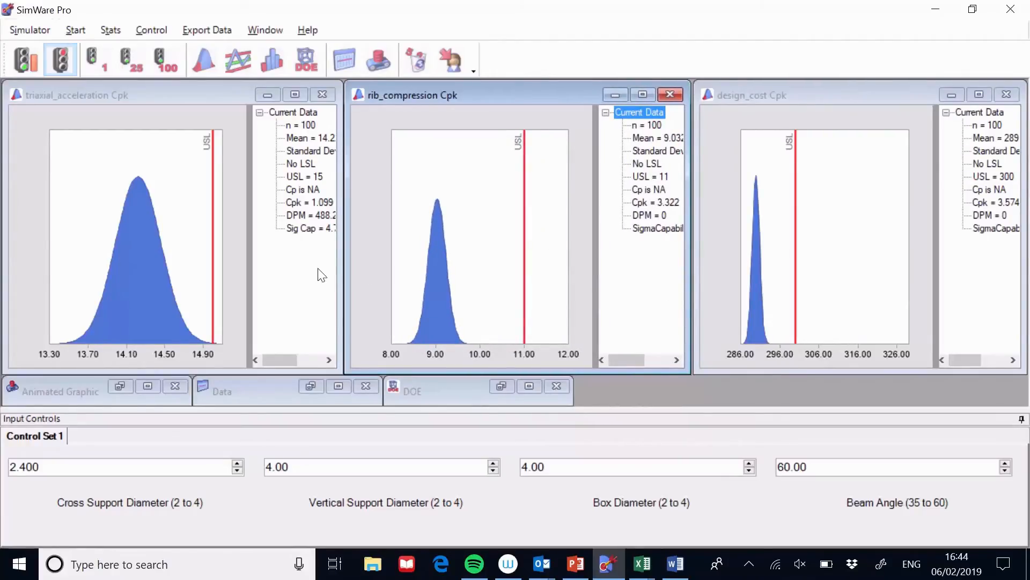
{"action": "left_click_drag", "start_coordinate": [340, 272], "coordinate": [621, 286]}
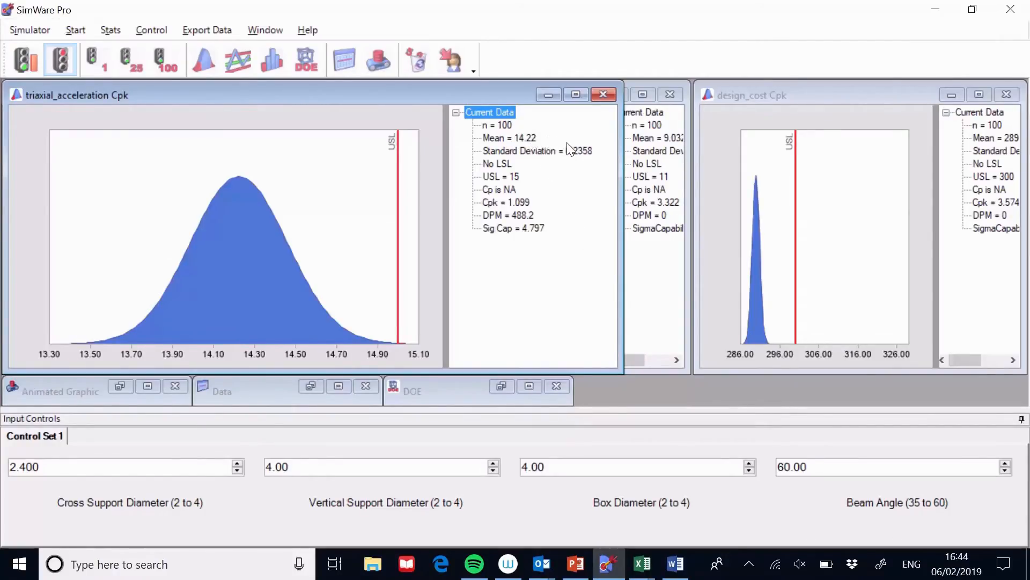
{"action": "left_click_drag", "start_coordinate": [618, 224], "coordinate": [335, 242]}
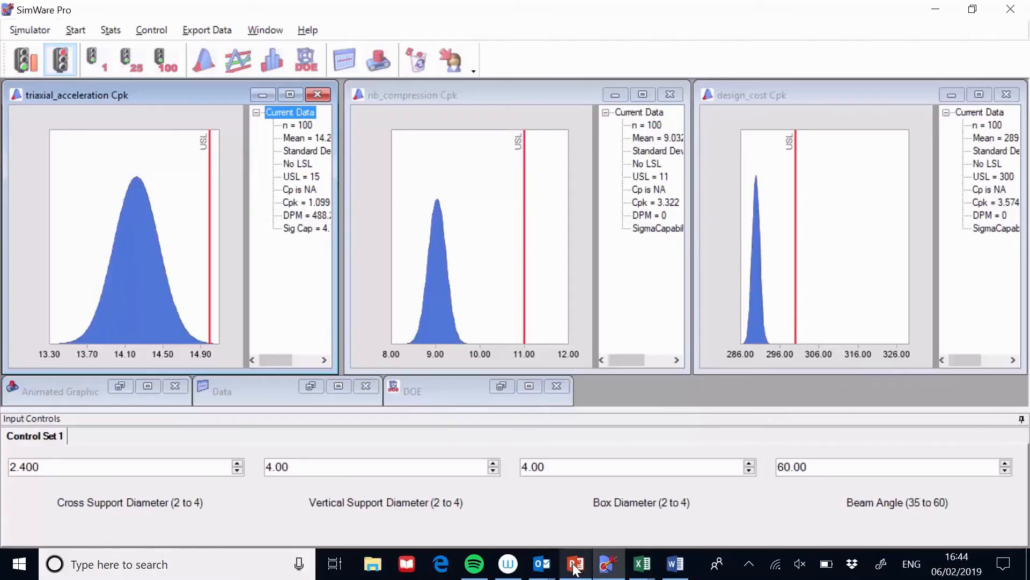
Step: Switch to the Multi - DOE.pptx presentation in PowerPoint and handwrite "x 3!" in red beneath "16,000,000!"
{"action": "mouse_move", "coordinate": [573, 567]}
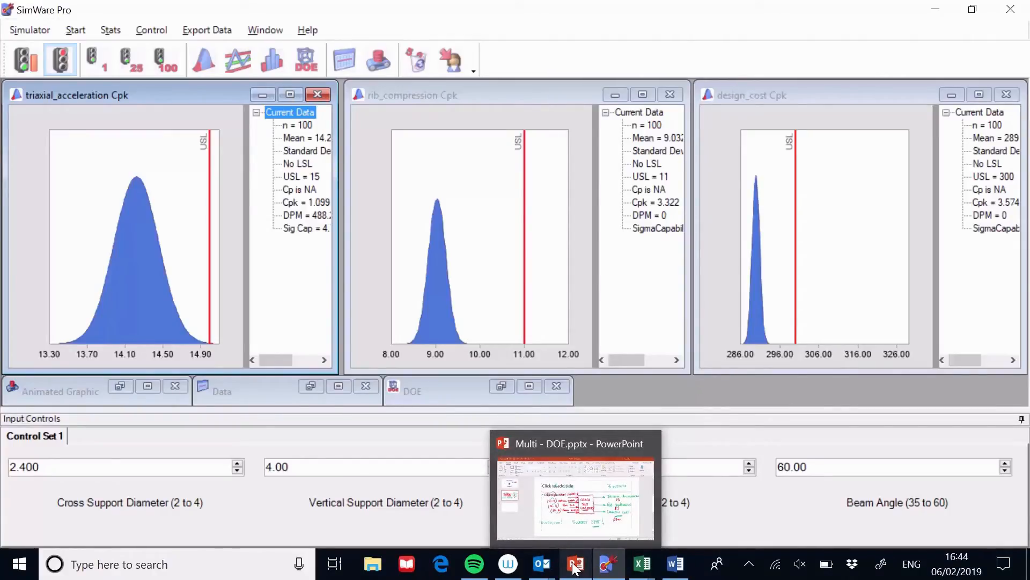
{"action": "left_click", "coordinate": [574, 567]}
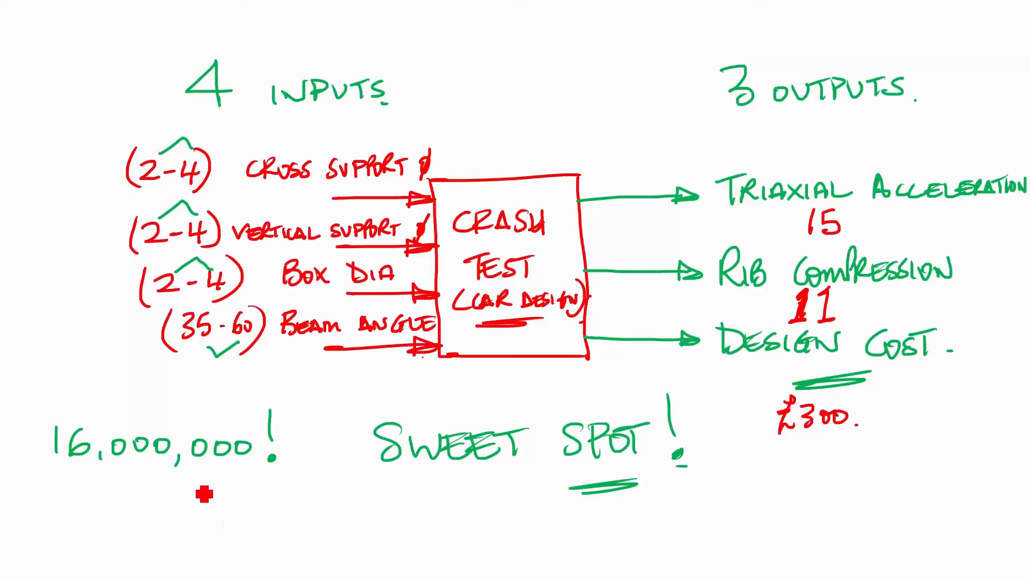
{"action": "left_click_drag", "start_coordinate": [135, 487], "coordinate": [154, 507]}
{"action": "mouse_move", "coordinate": [154, 486]}
{"action": "left_mouse_down"}
{"action": "mouse_move", "coordinate": [137, 507]}
{"action": "mouse_move", "coordinate": [182, 510]}
{"action": "mouse_move", "coordinate": [171, 514]}
{"action": "left_mouse_up"}
{"action": "left_click", "coordinate": [204, 519]}
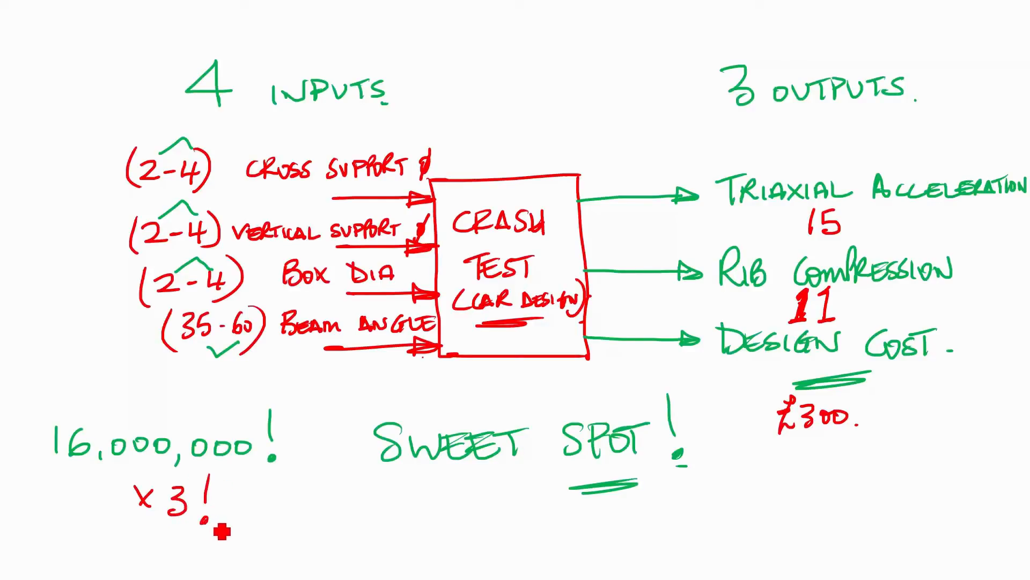